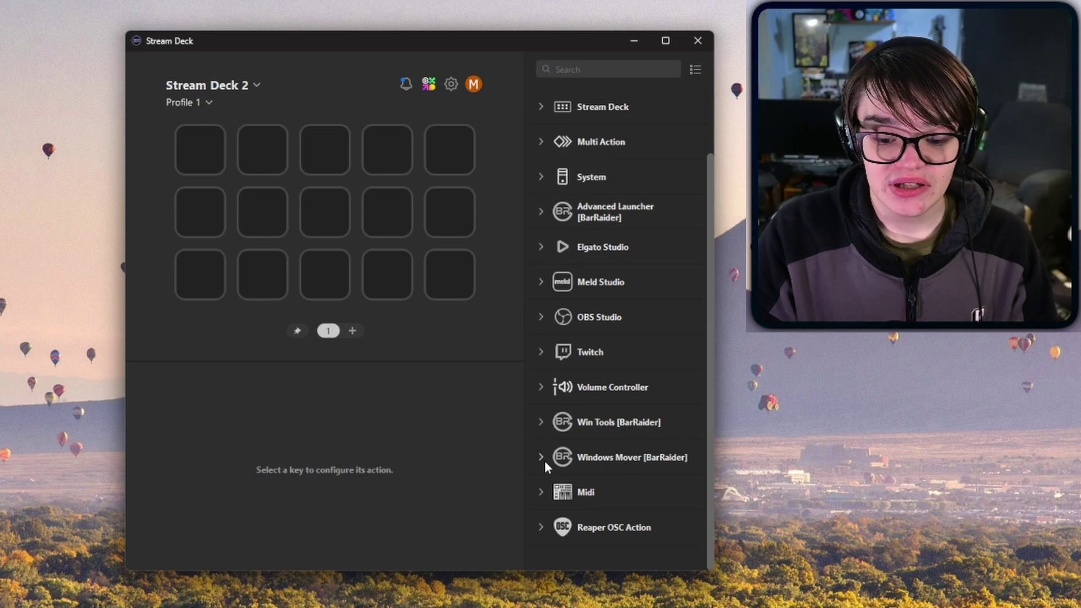
Create a Multi Action on the first empty key and add the Windows Mover action to it
{"action": "right_click", "coordinate": [193, 148]}
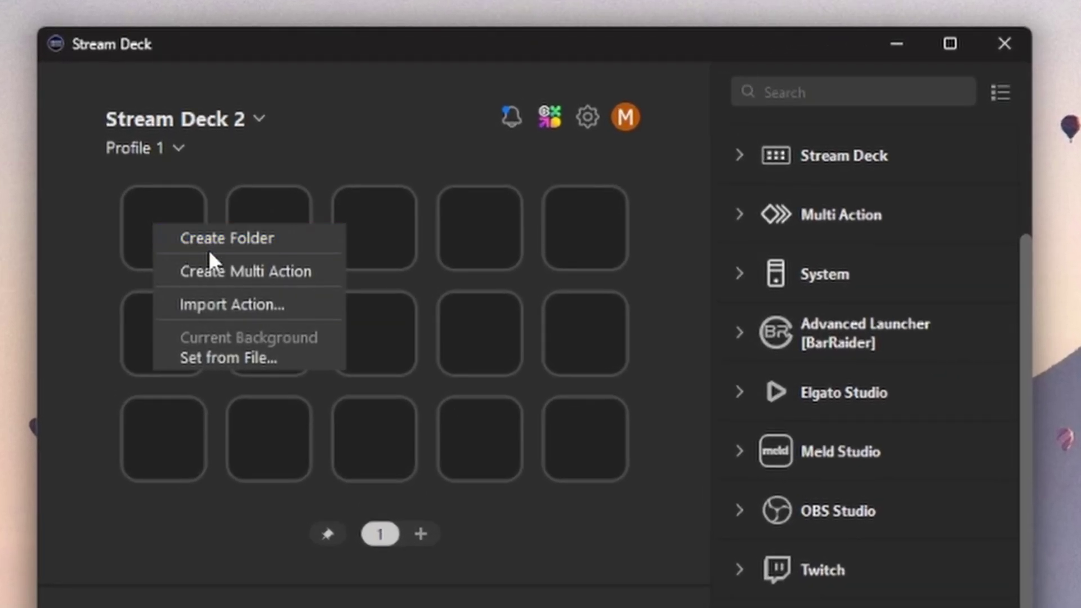
{"action": "left_click", "coordinate": [238, 272]}
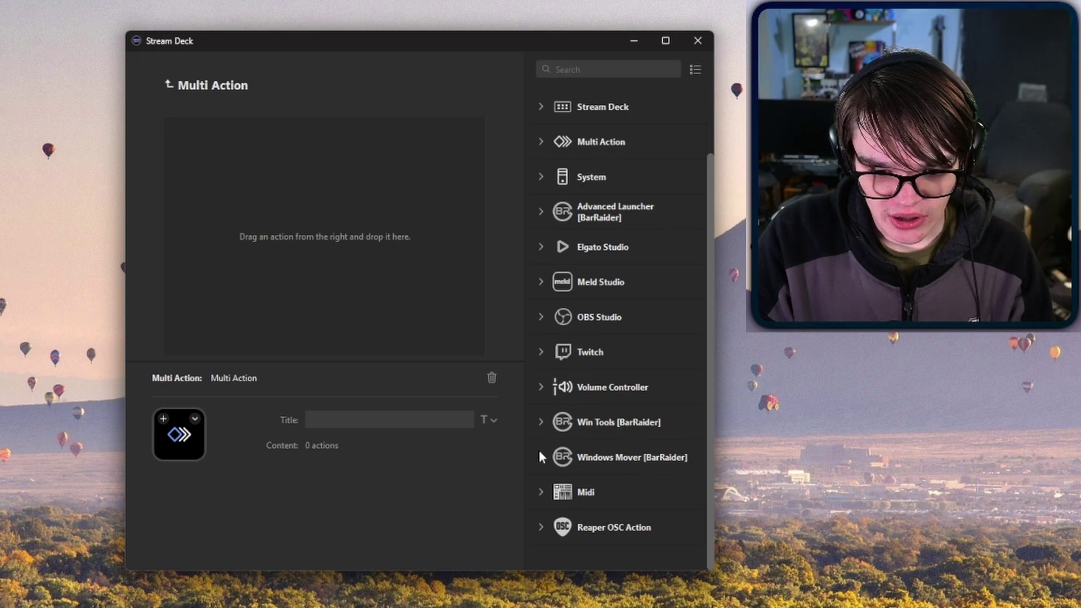
{"action": "left_click", "coordinate": [540, 456]}
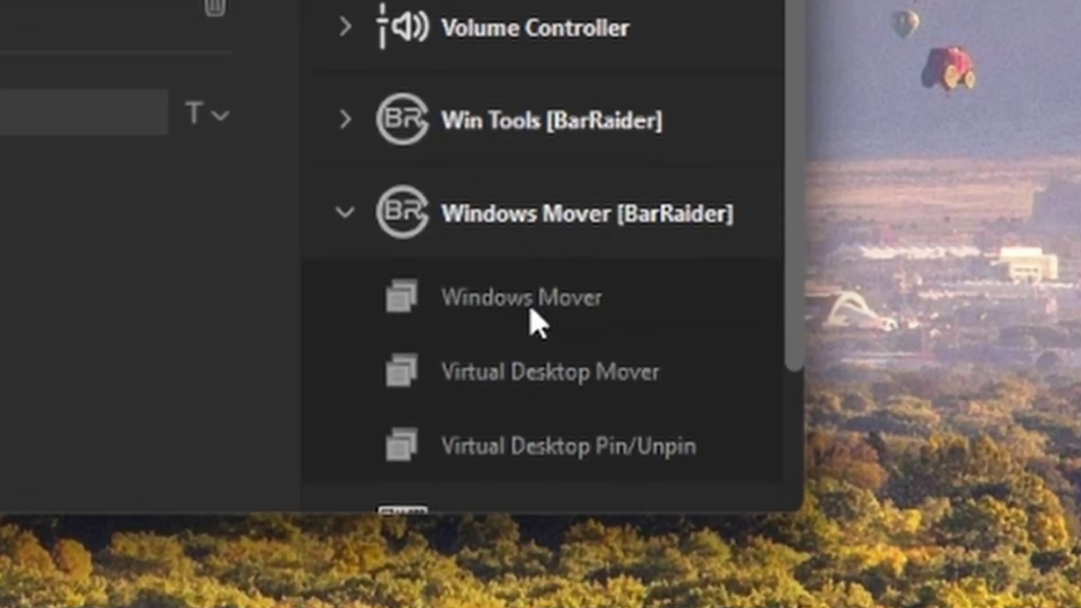
{"action": "left_click_drag", "start_coordinate": [533, 322], "coordinate": [428, 439]}
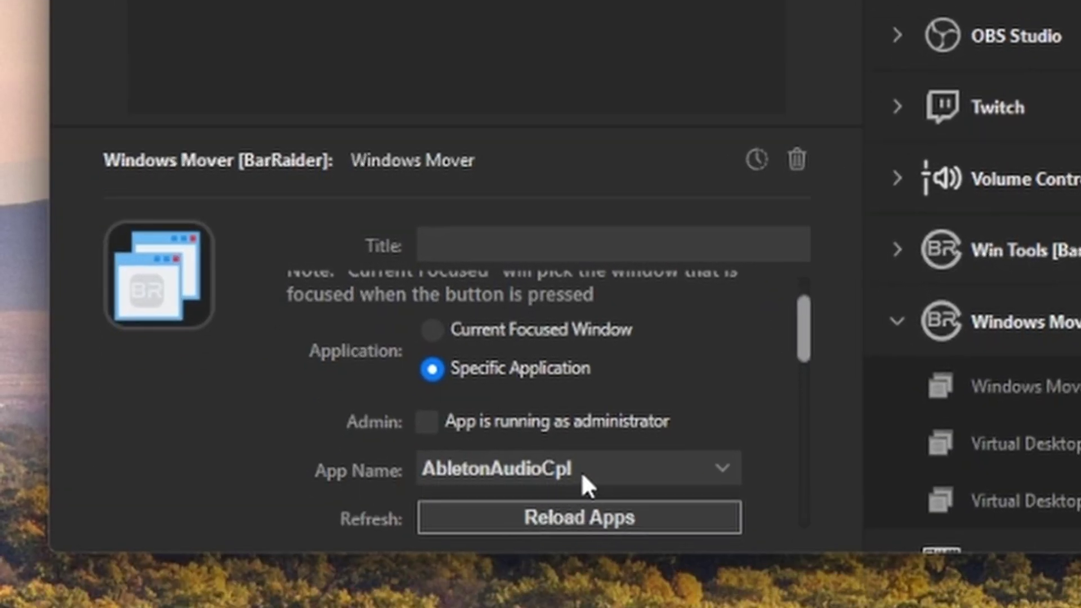
Launch REAPER and dismiss its evaluation notice
{"action": "key", "text": "super"}
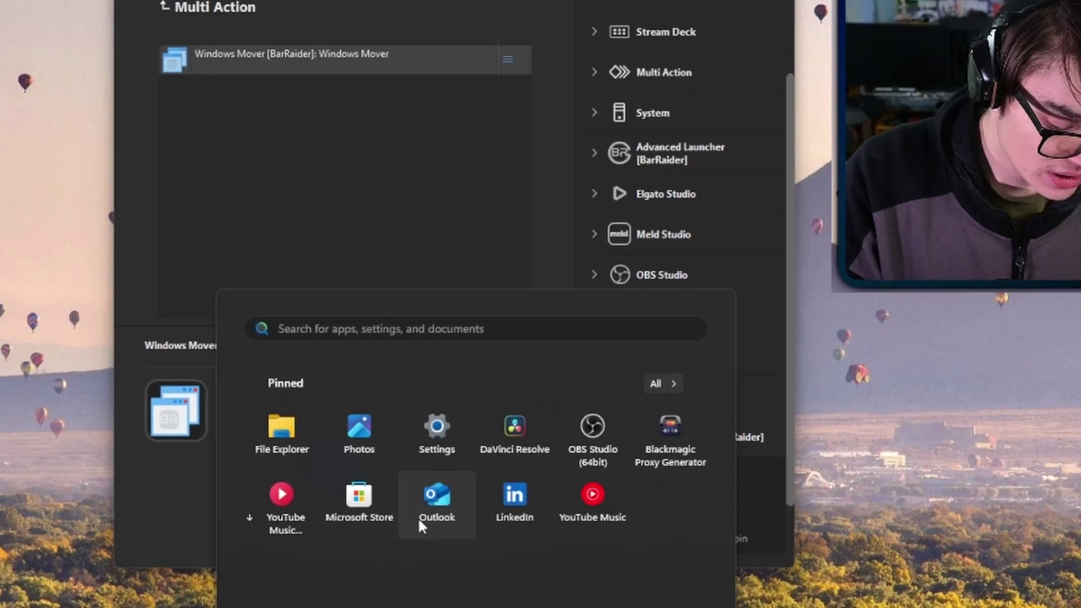
{"action": "type", "text": "rea"}
{"action": "left_click", "coordinate": [294, 484]}
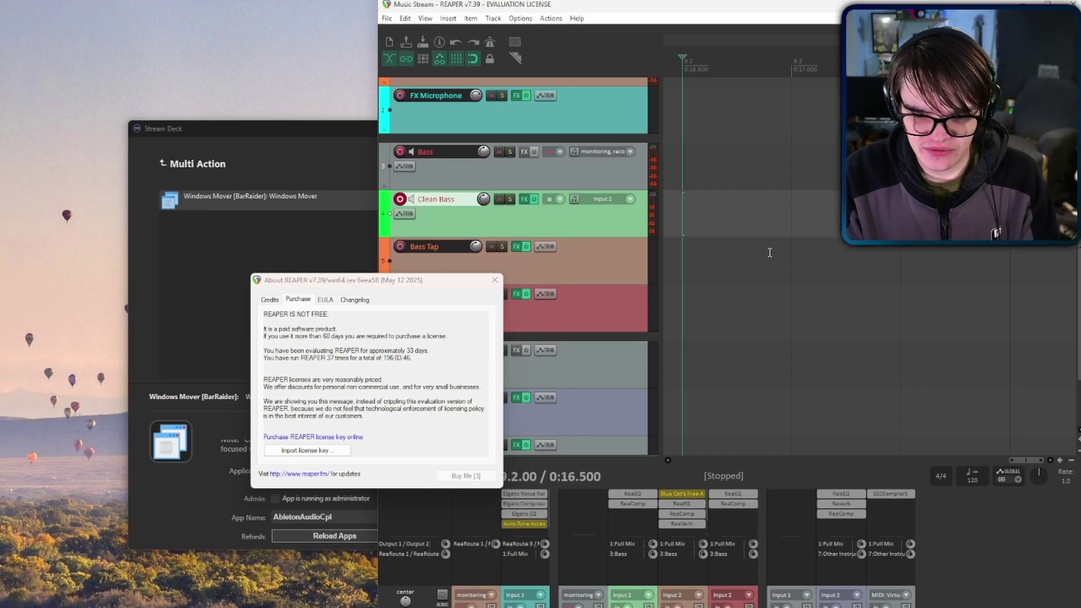
{"action": "left_click", "coordinate": [691, 156]}
{"action": "left_click_drag", "start_coordinate": [337, 280], "coordinate": [220, 248]}
Select the Bass Tap and Slap Bass tracks together in the REAPER track list
{"action": "left_click", "coordinate": [377, 248]}
{"action": "scroll", "coordinate": [575, 235], "scroll_direction": "down", "scroll_amount": 1}
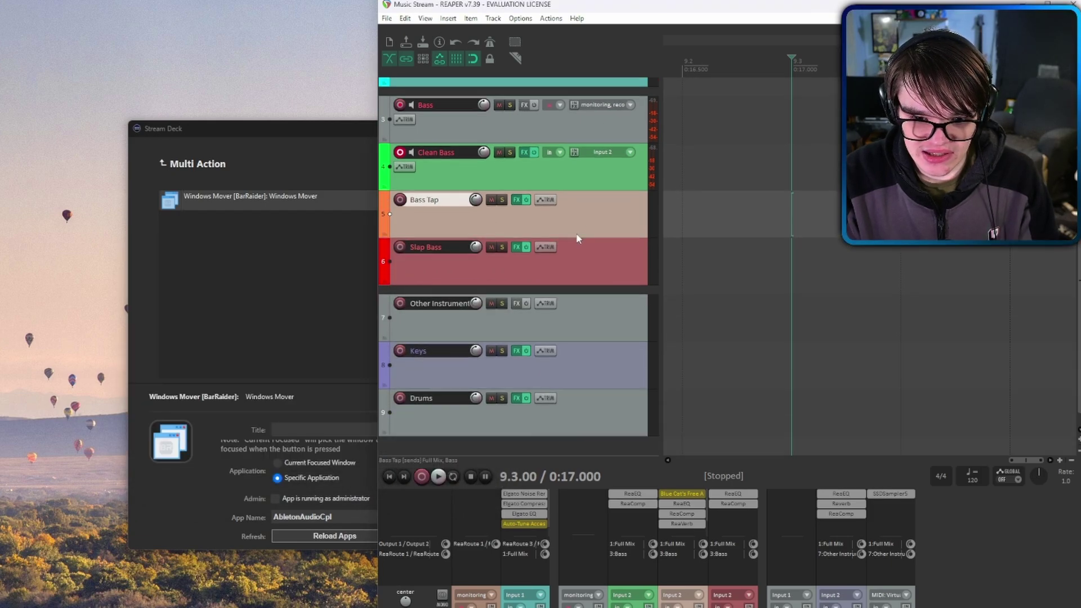
{"action": "scroll", "coordinate": [566, 263], "scroll_direction": "up", "scroll_amount": 2}
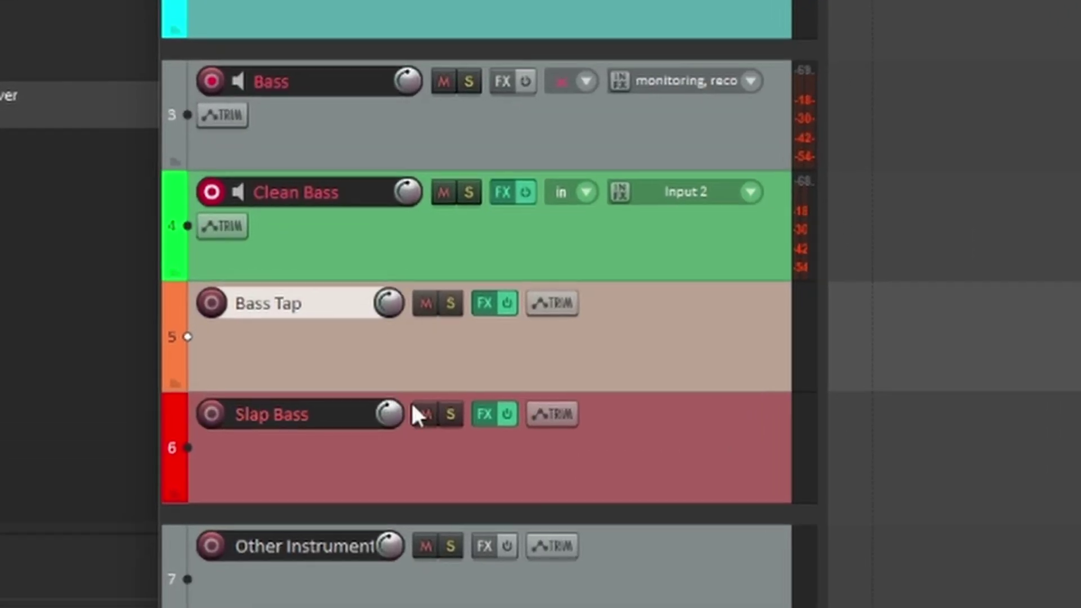
{"action": "left_click", "coordinate": [586, 367], "text": "ctrl"}
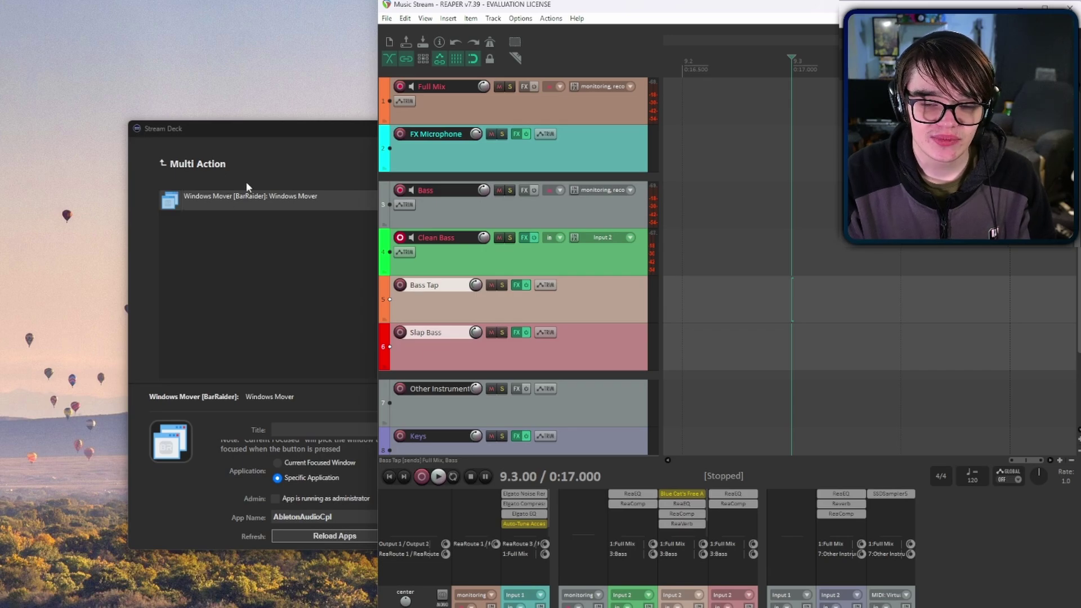
Move the Stream Deck window clear of REAPER and set the Windows Mover's app name to reaper_osc_action_win-amd64
{"action": "left_click_drag", "start_coordinate": [294, 131], "coordinate": [63, 94]}
{"action": "left_click", "coordinate": [214, 398]}
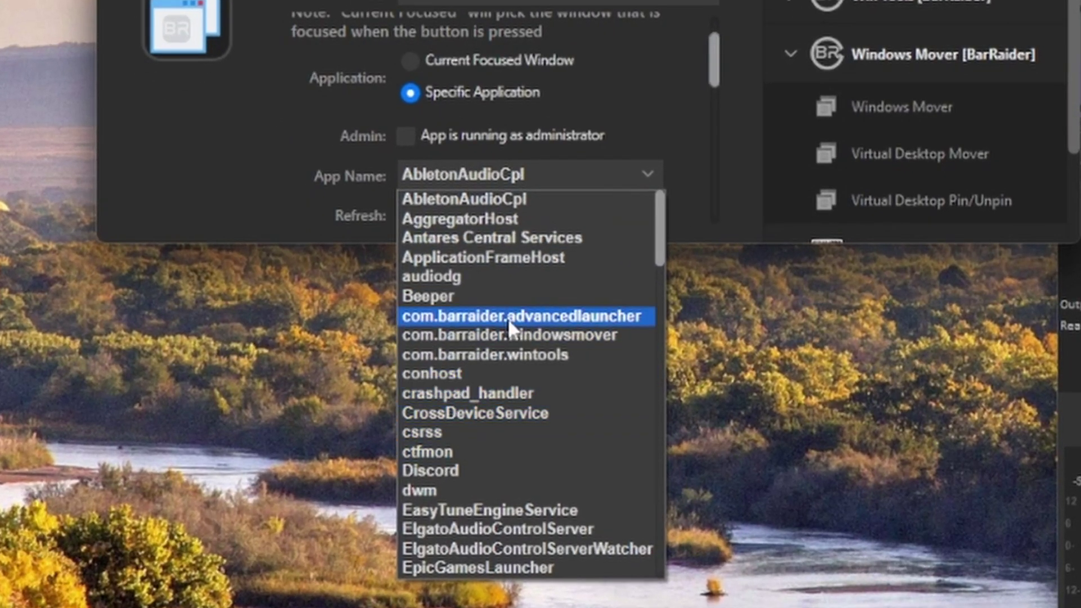
{"action": "scroll", "coordinate": [493, 473], "scroll_direction": "down", "scroll_amount": 1}
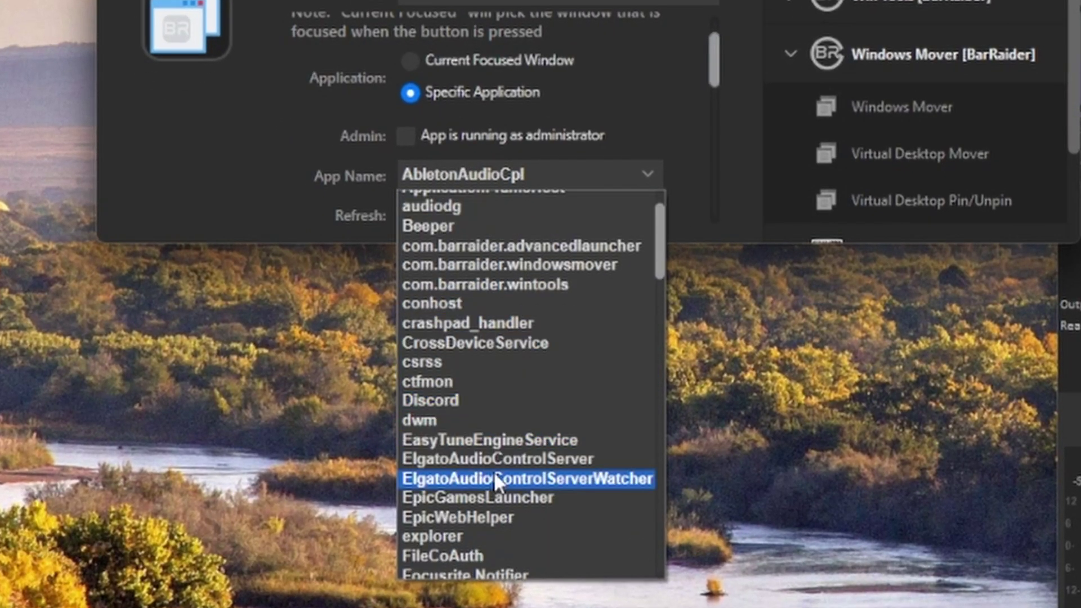
{"action": "scroll", "coordinate": [495, 471], "scroll_direction": "down", "scroll_amount": 10}
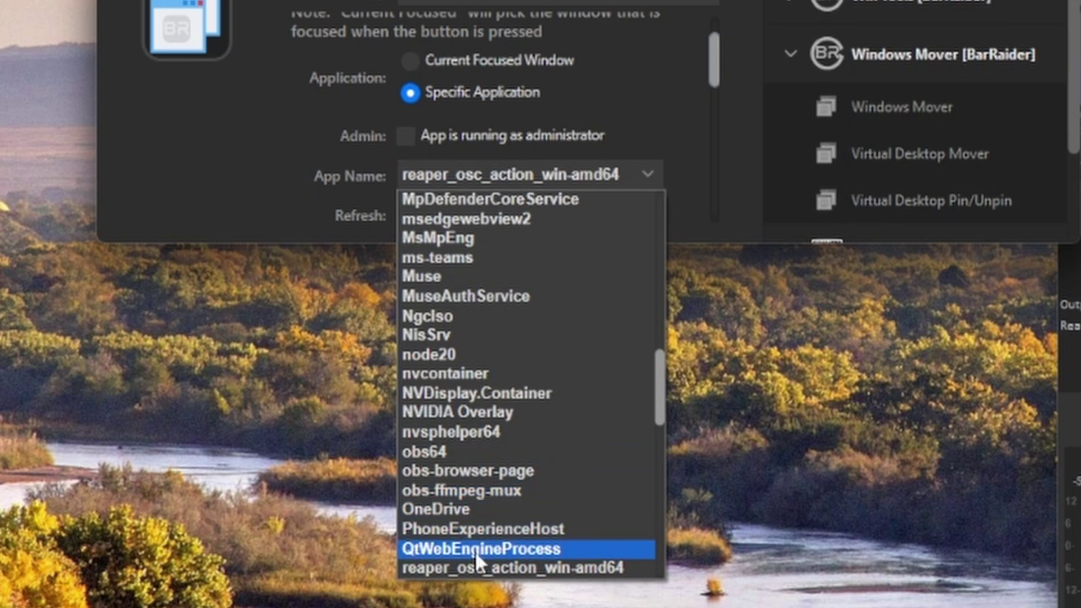
{"action": "scroll", "coordinate": [487, 487], "scroll_direction": "down", "scroll_amount": 3}
{"action": "scroll", "coordinate": [486, 484], "scroll_direction": "up", "scroll_amount": 1}
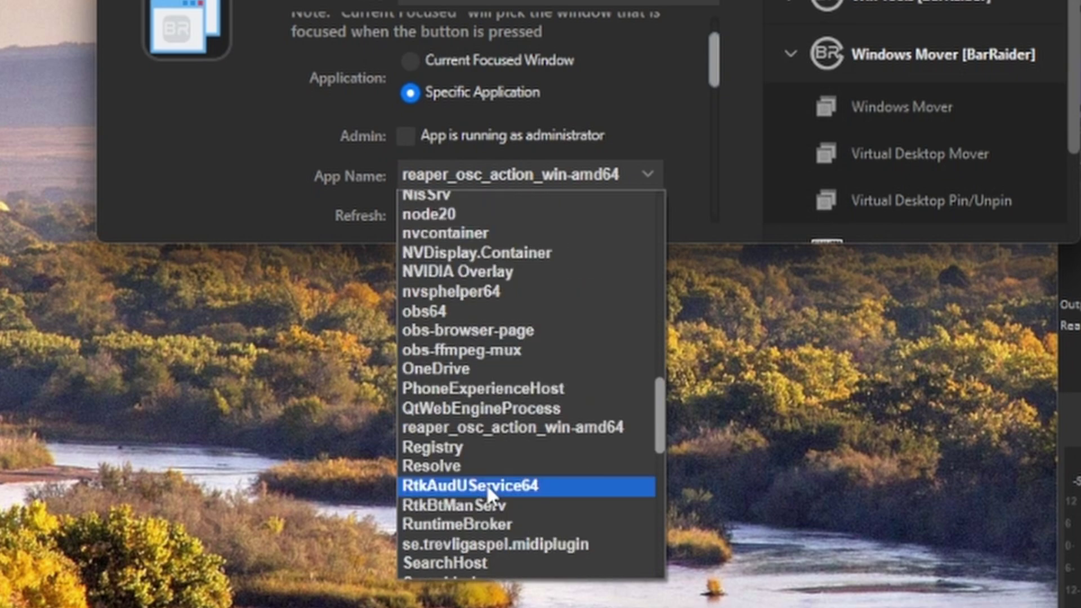
{"action": "scroll", "coordinate": [437, 292], "scroll_direction": "down", "scroll_amount": 1}
{"action": "key", "text": "Escape"}
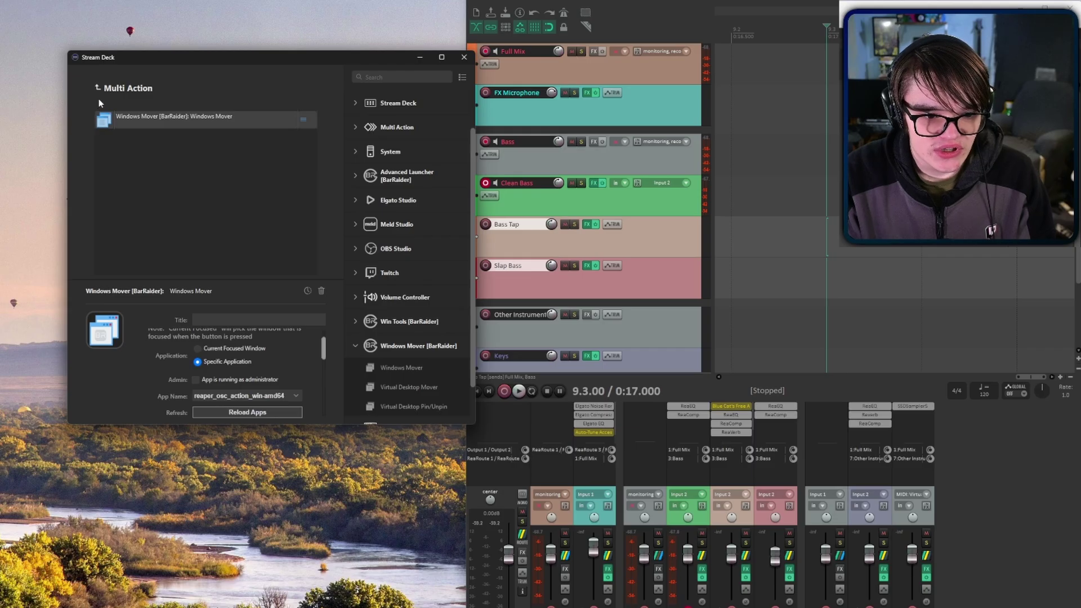
Reopen the Multi Action's Windows Mover entry and set its app name to reaper
{"action": "left_click", "coordinate": [97, 87]}
{"action": "double_click", "coordinate": [135, 144]}
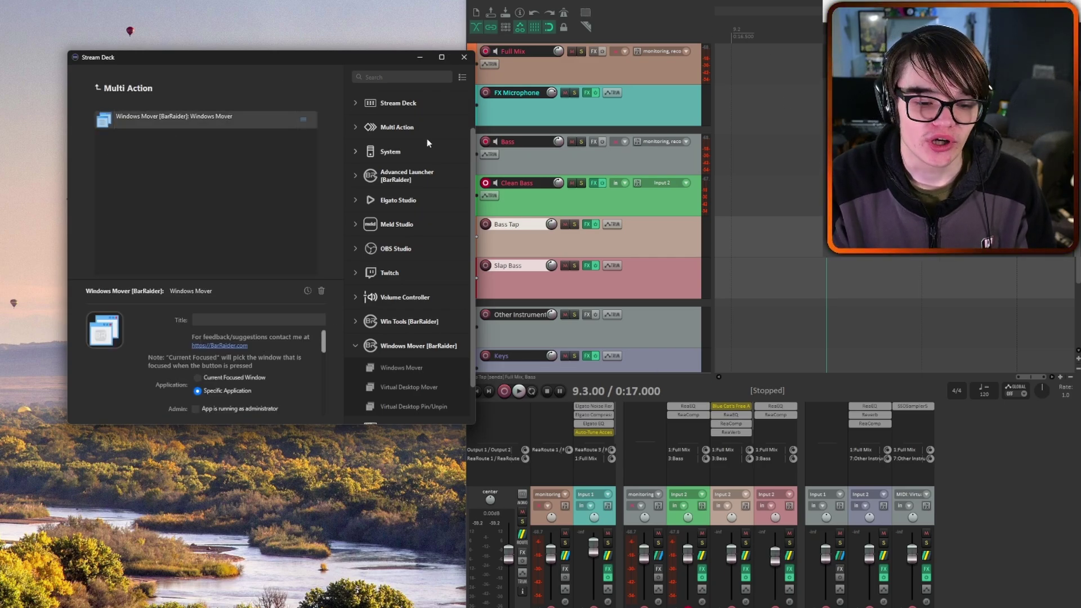
{"action": "left_click", "coordinate": [194, 118]}
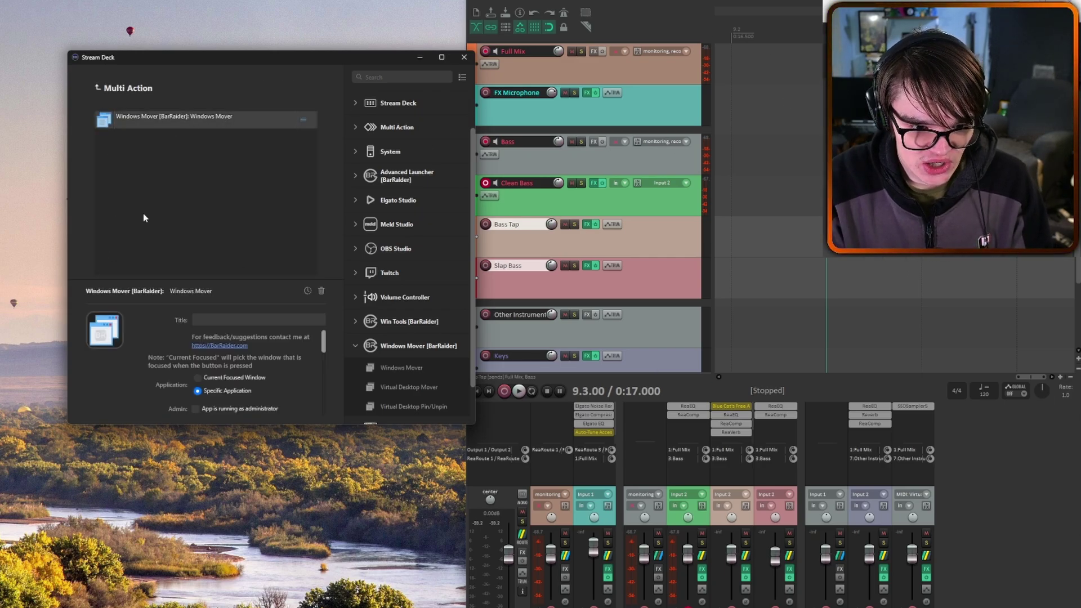
{"action": "scroll", "coordinate": [164, 347], "scroll_direction": "down", "scroll_amount": 1}
{"action": "left_click", "coordinate": [246, 396]}
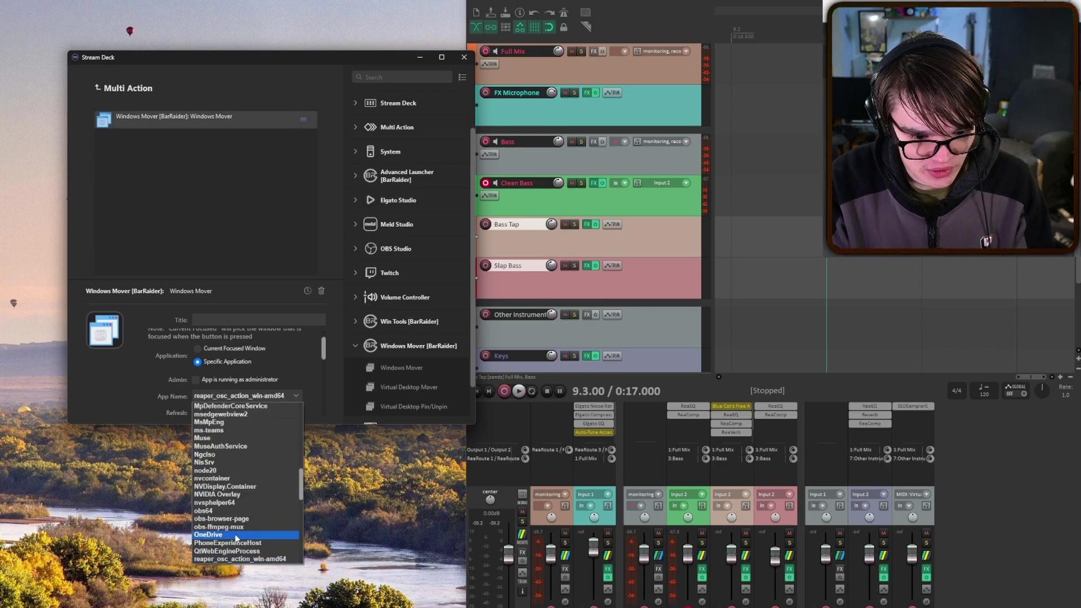
{"action": "scroll", "coordinate": [244, 563], "scroll_direction": "down", "scroll_amount": 1}
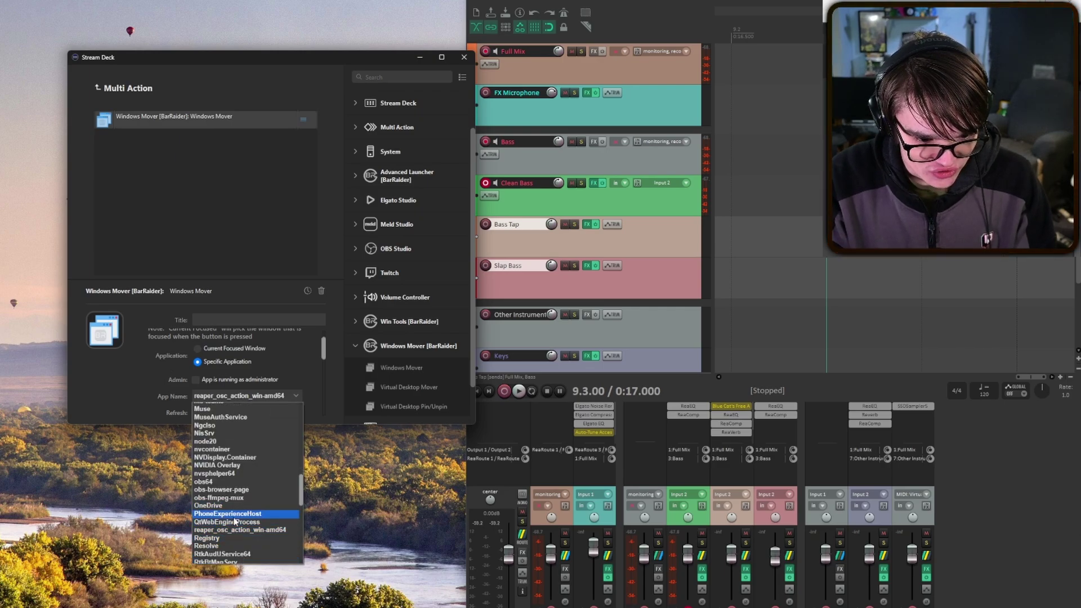
{"action": "scroll", "coordinate": [228, 535], "scroll_direction": "down", "scroll_amount": 1}
{"action": "left_click", "coordinate": [213, 556]}
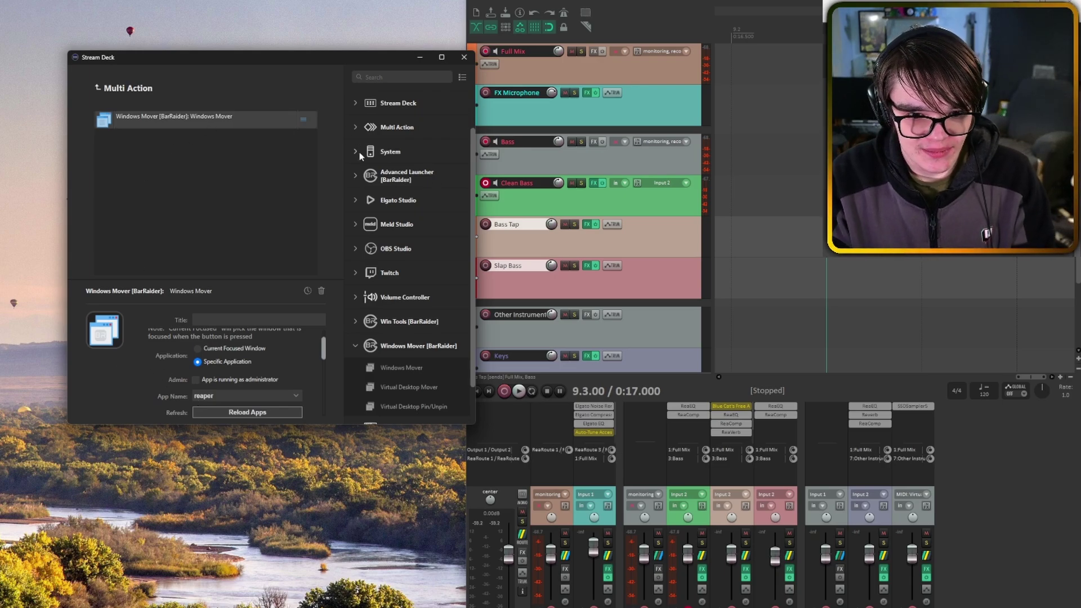
Find the System Hotkey action and add it below Windows Mover in the Multi Action
{"action": "left_click", "coordinate": [388, 75]}
{"action": "type", "text": "h"}
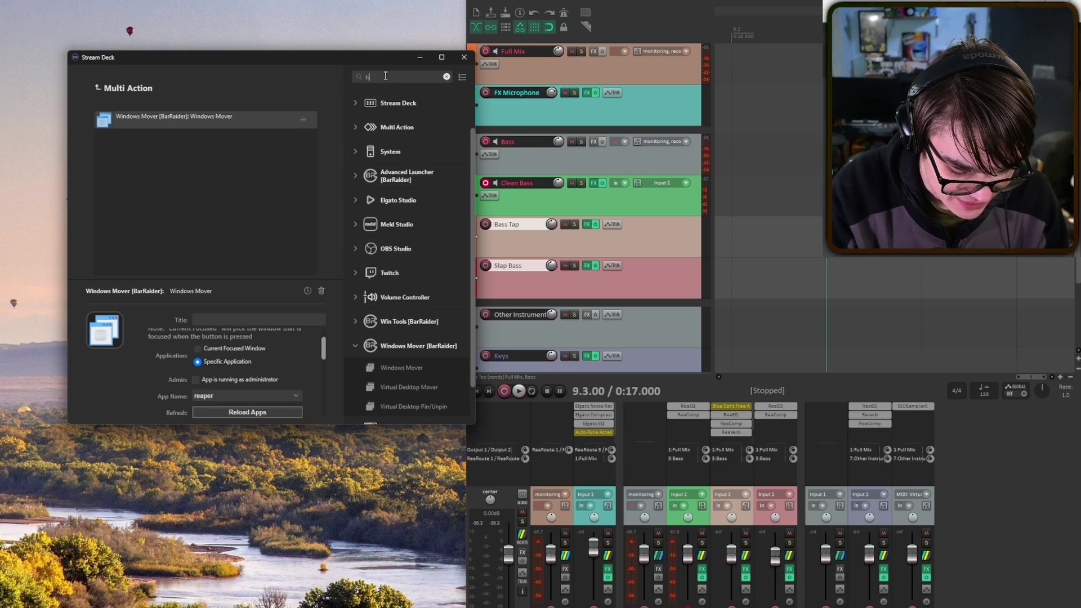
{"action": "type", "text": "otkey"}
{"action": "left_click_drag", "start_coordinate": [390, 125], "coordinate": [226, 152]}
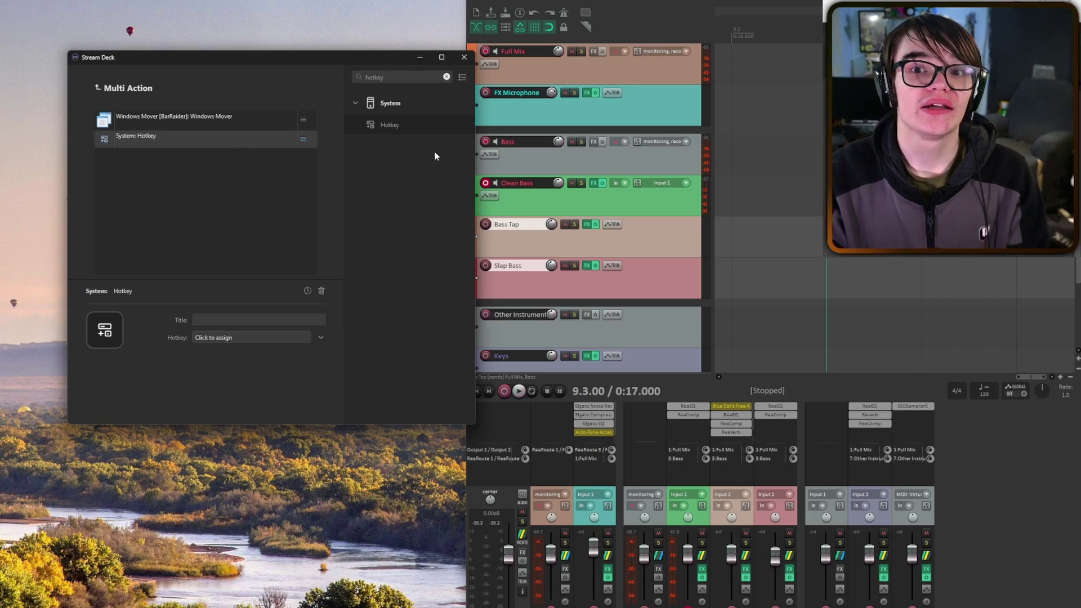
Switch to REAPER and open the keyboard shortcut assignment list from the Keyboard/Multitouch preferences
{"action": "left_click", "coordinate": [603, 1]}
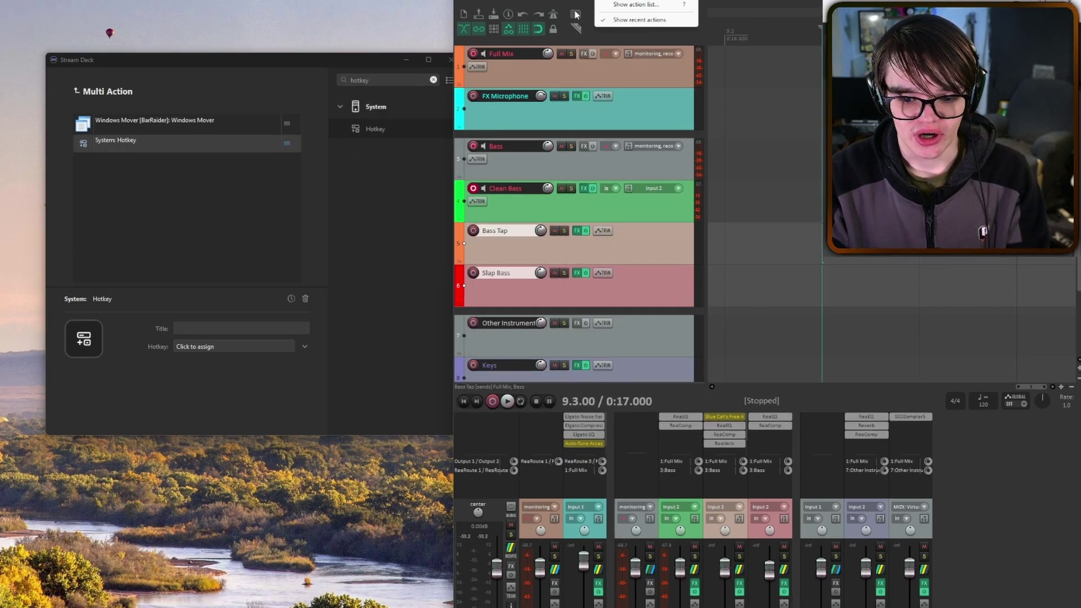
{"action": "left_click", "coordinate": [602, 0]}
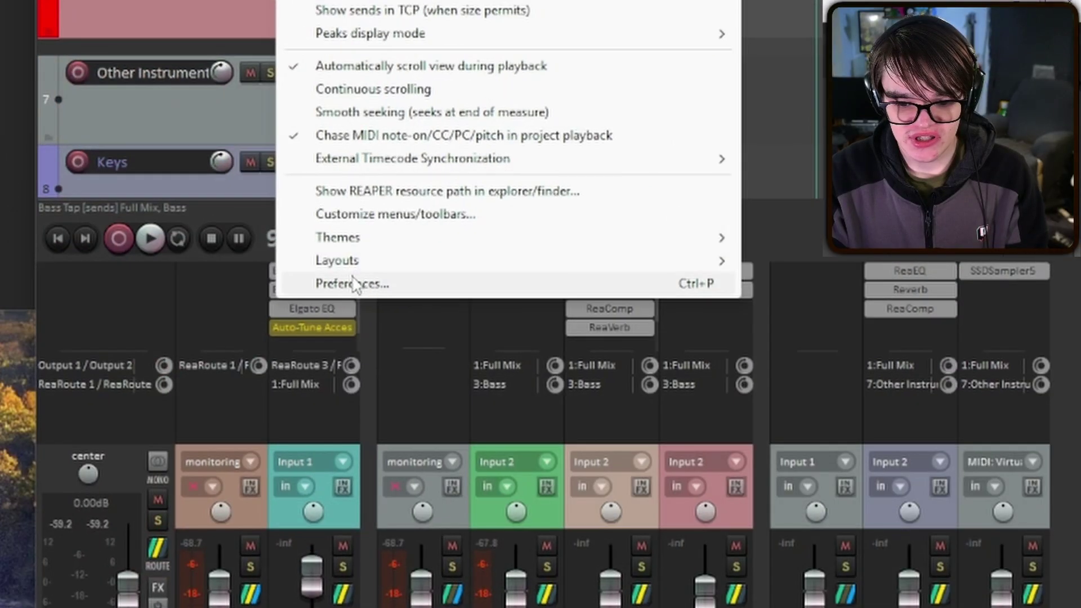
{"action": "left_click", "coordinate": [353, 283]}
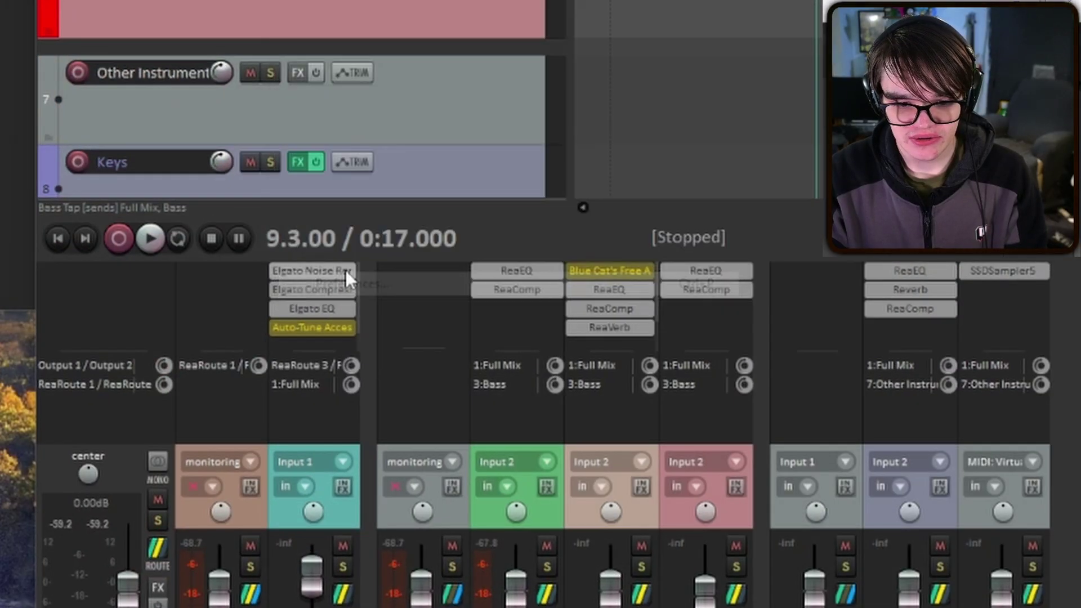
{"action": "left_click", "coordinate": [33, 179]}
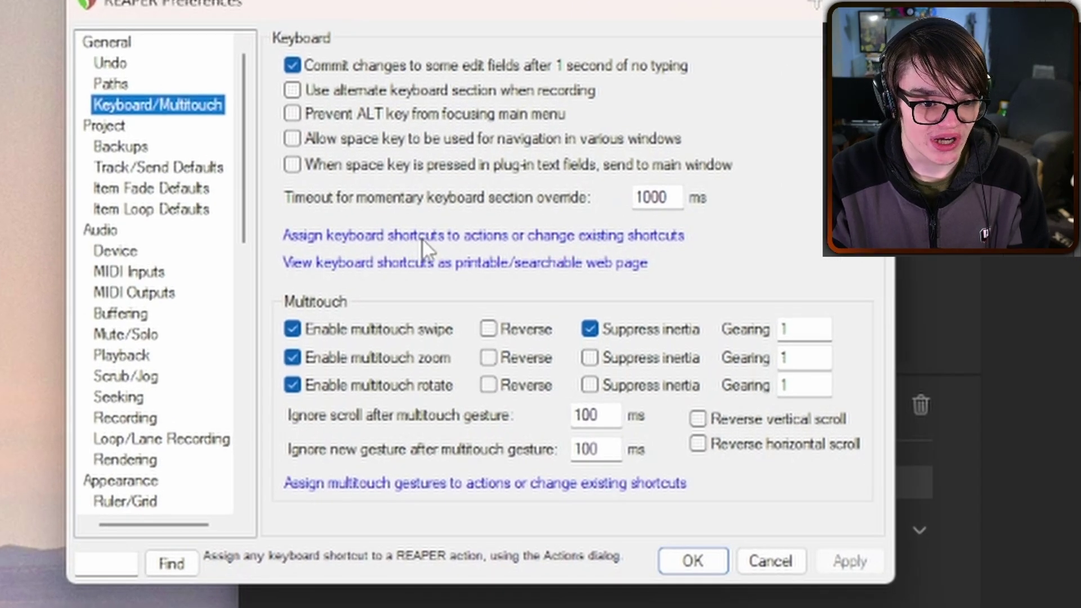
{"action": "left_click", "coordinate": [422, 238]}
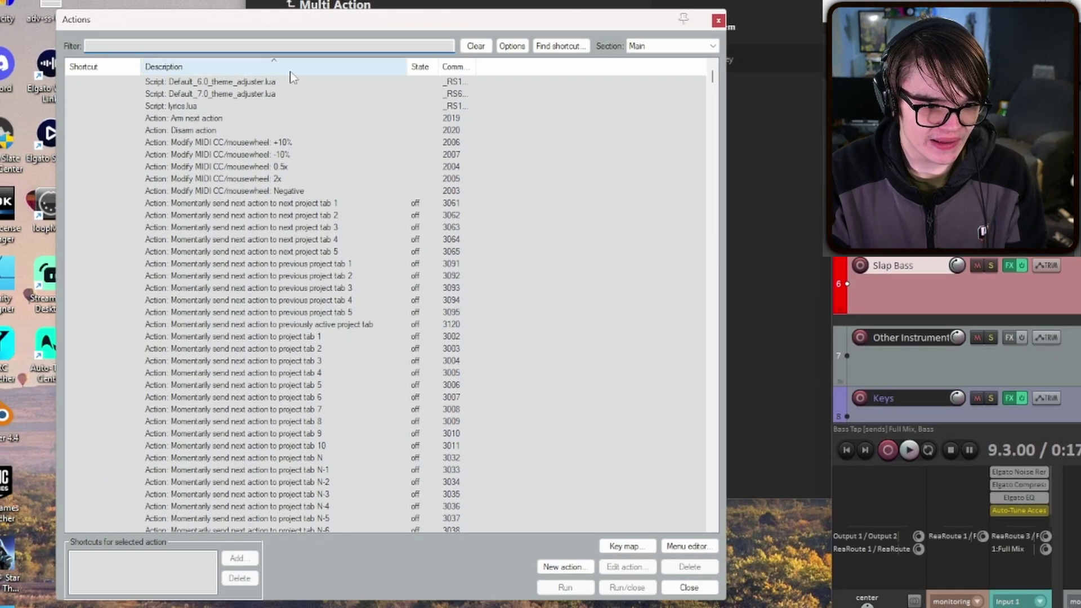
Filter the actions by "Arm" and select the record arm toggles for tracks 02 through 09
{"action": "scroll", "coordinate": [414, 239], "scroll_direction": "down", "scroll_amount": 9}
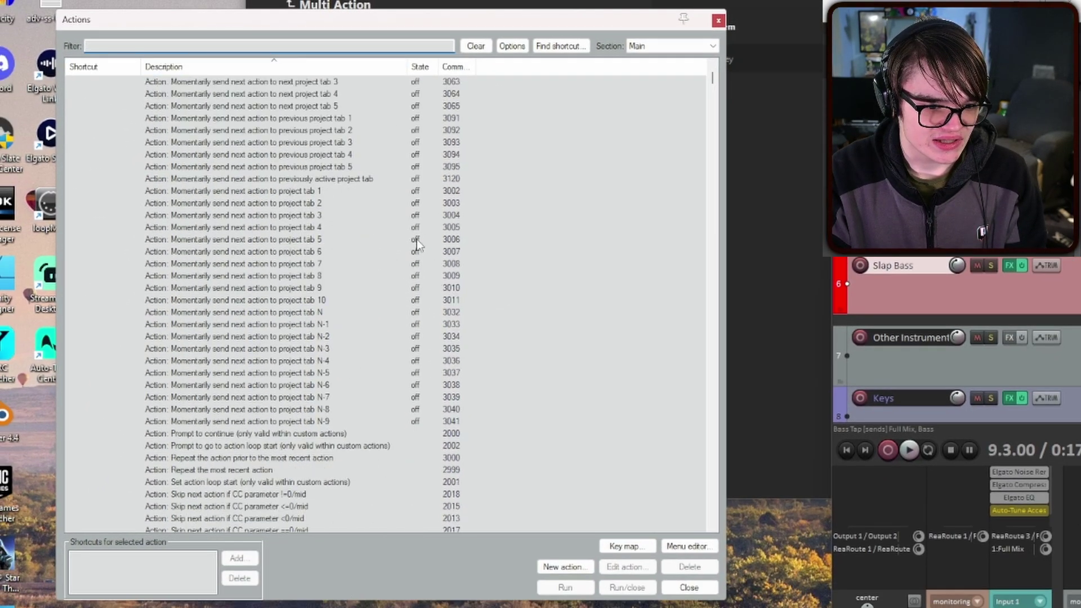
{"action": "scroll", "coordinate": [417, 239], "scroll_direction": "up", "scroll_amount": 9}
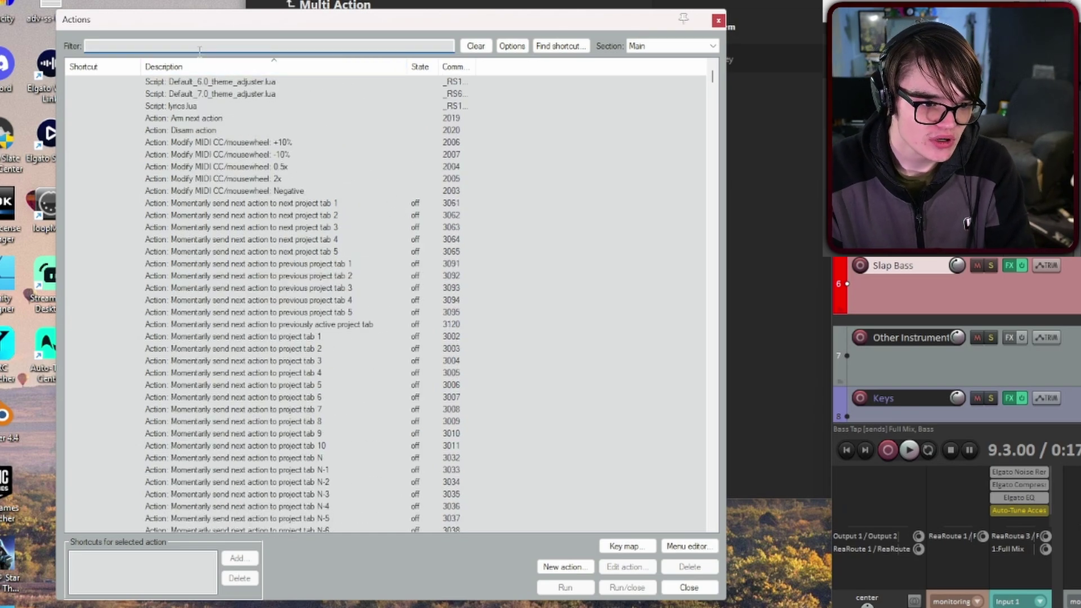
{"action": "type", "text": "Arm"}
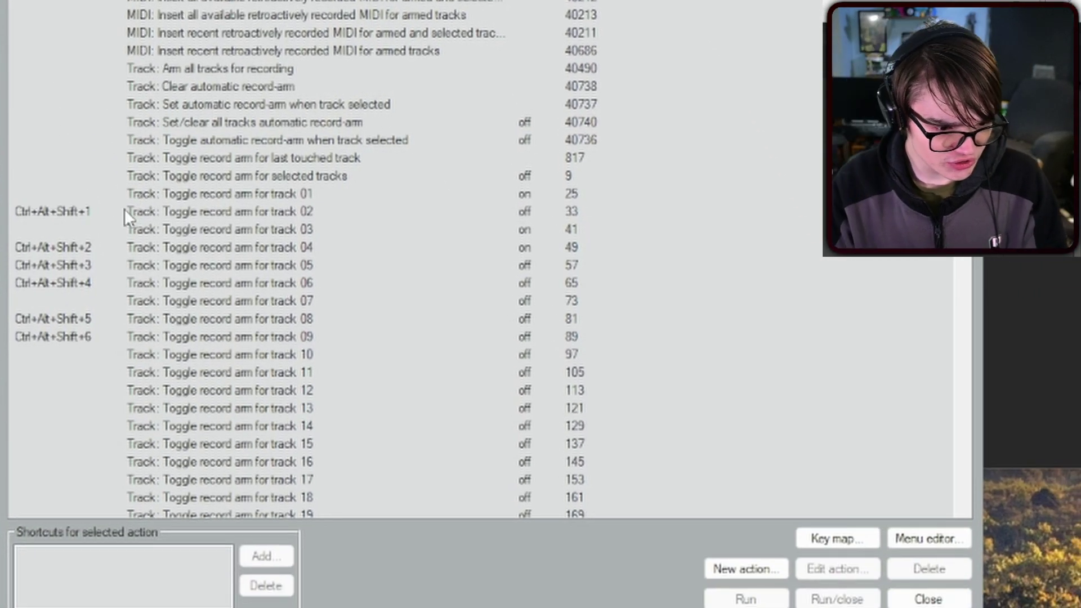
{"action": "left_click", "coordinate": [221, 554]}
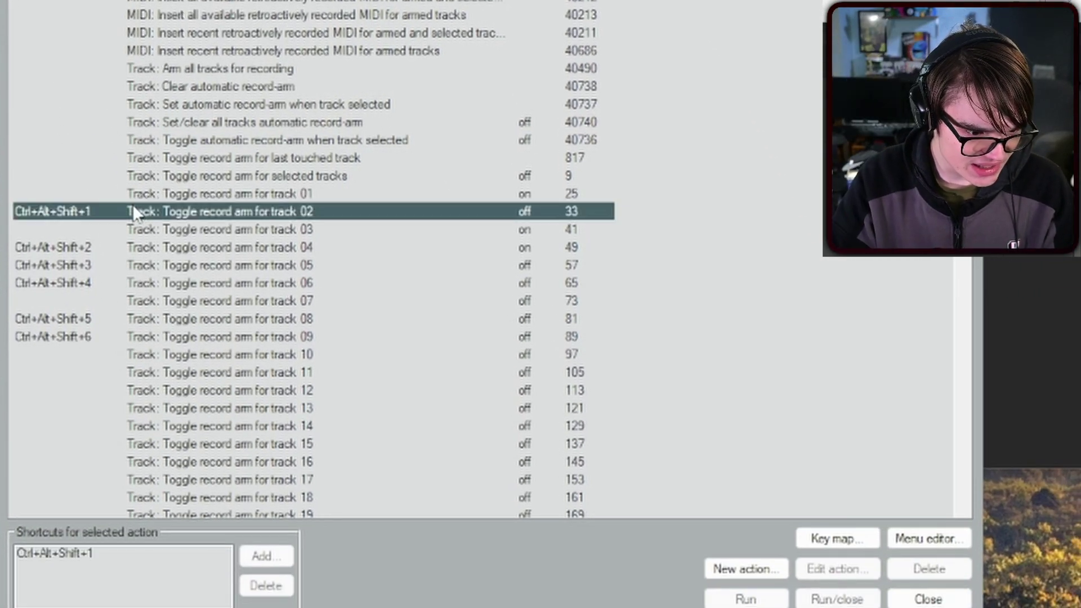
{"action": "left_click", "coordinate": [124, 337], "text": "shift"}
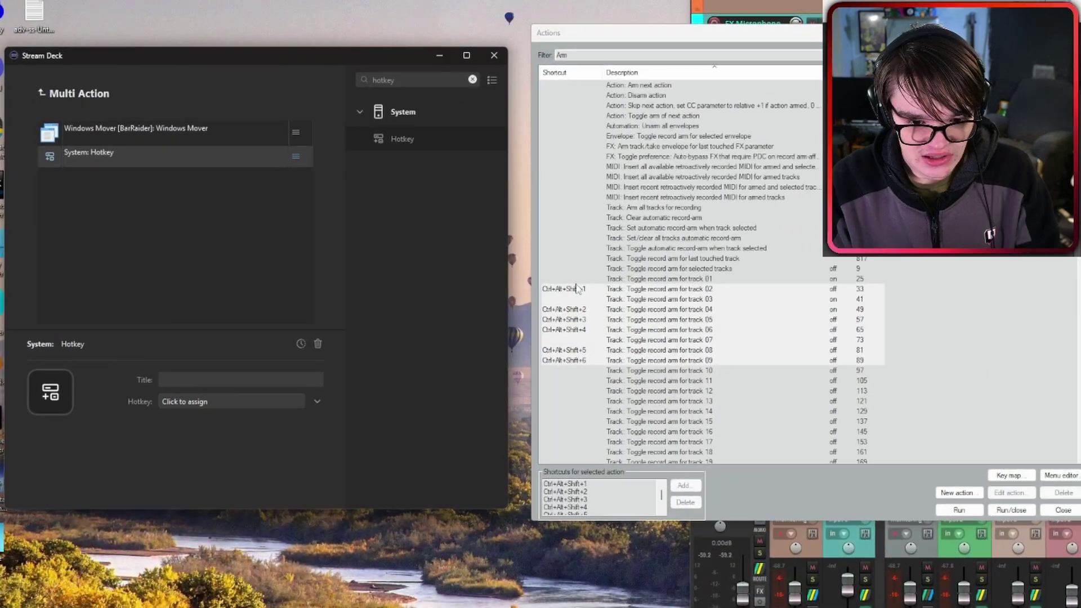
Delete the existing shortcut of "Toggle record arm for track 02" and assign Ctrl+Alt+Shift+1 to the action
{"action": "left_click", "coordinate": [578, 288]}
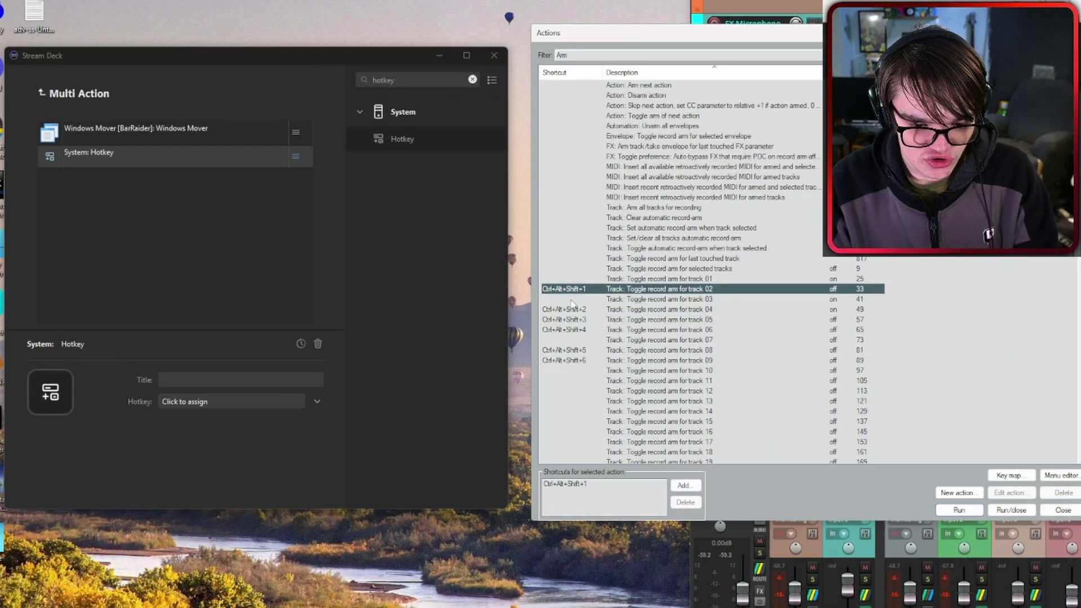
{"action": "left_click", "coordinate": [620, 485]}
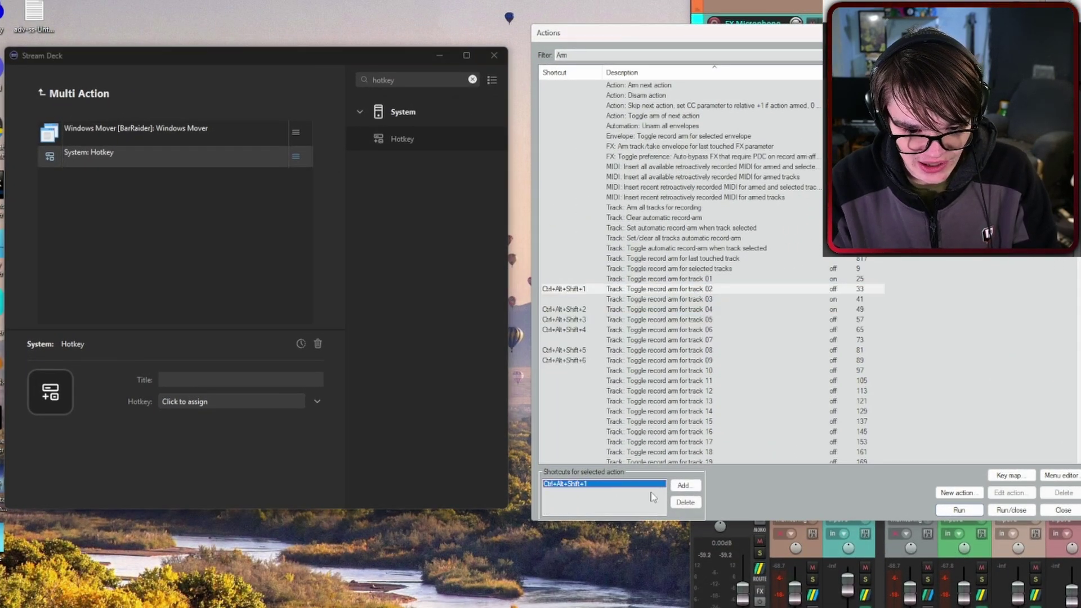
{"action": "left_click", "coordinate": [686, 502]}
{"action": "left_click", "coordinate": [684, 488]}
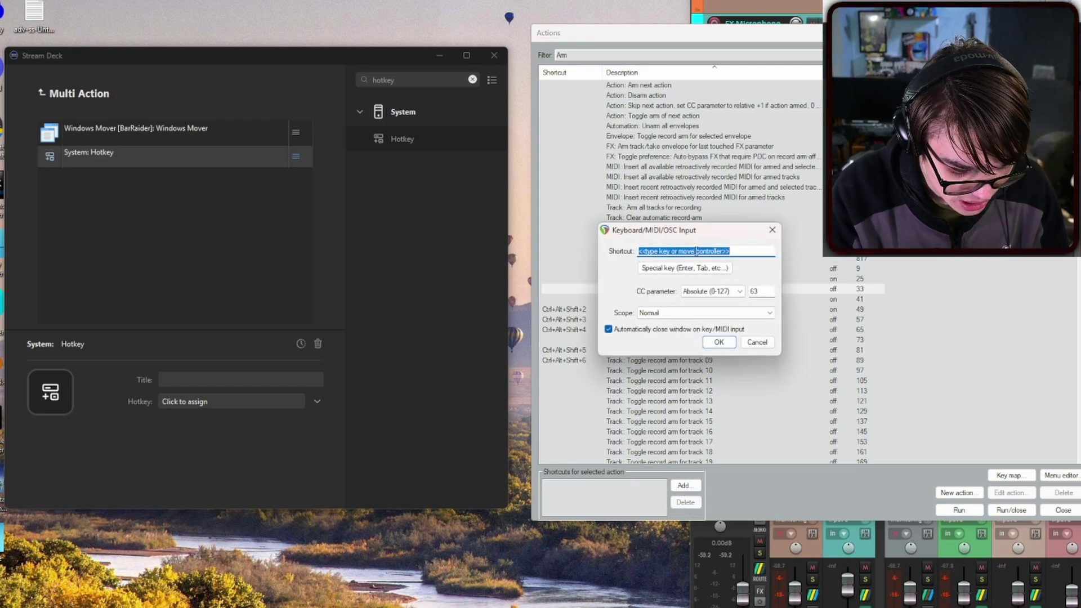
{"action": "key", "text": "ctrl+alt+shift+1"}
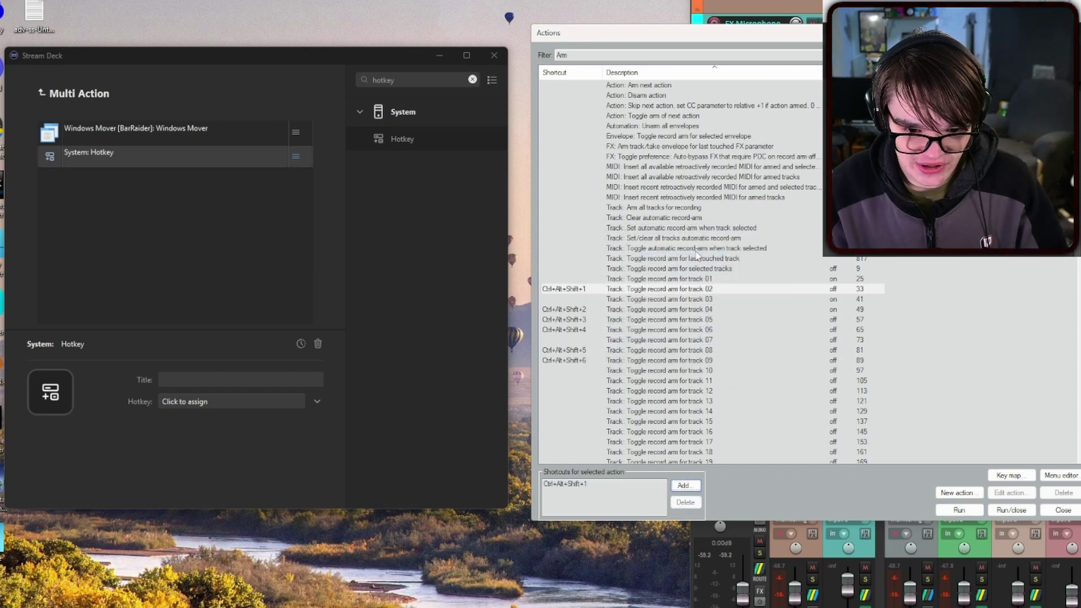
Switch to Stream Deck and set the System Hotkey action's hotkey to Ctrl+Alt+Shift+1
{"action": "left_click", "coordinate": [203, 402]}
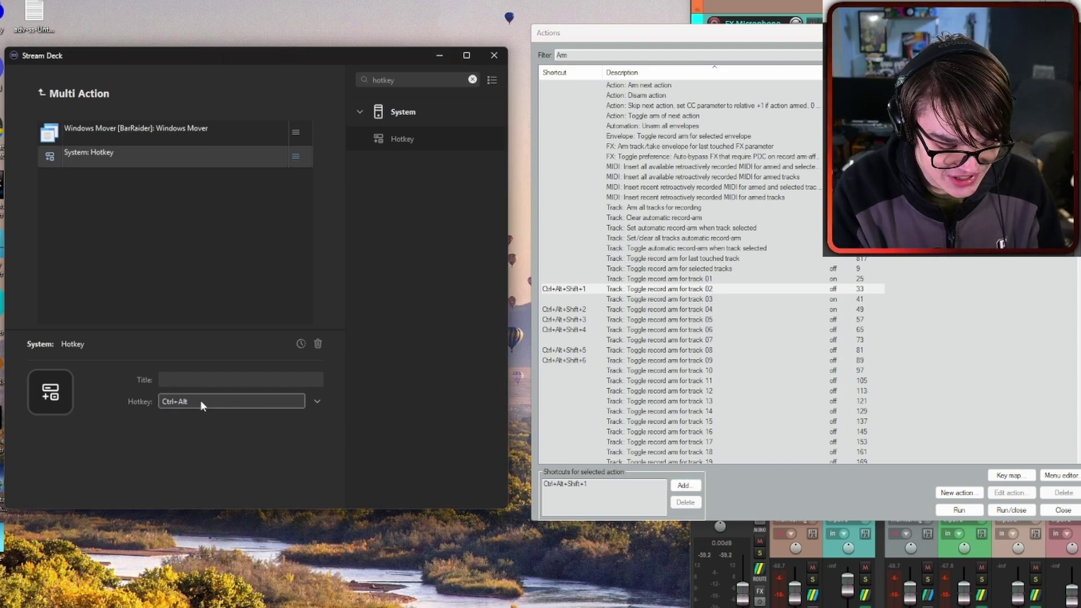
{"action": "key", "text": "ctrl+alt+shift+1"}
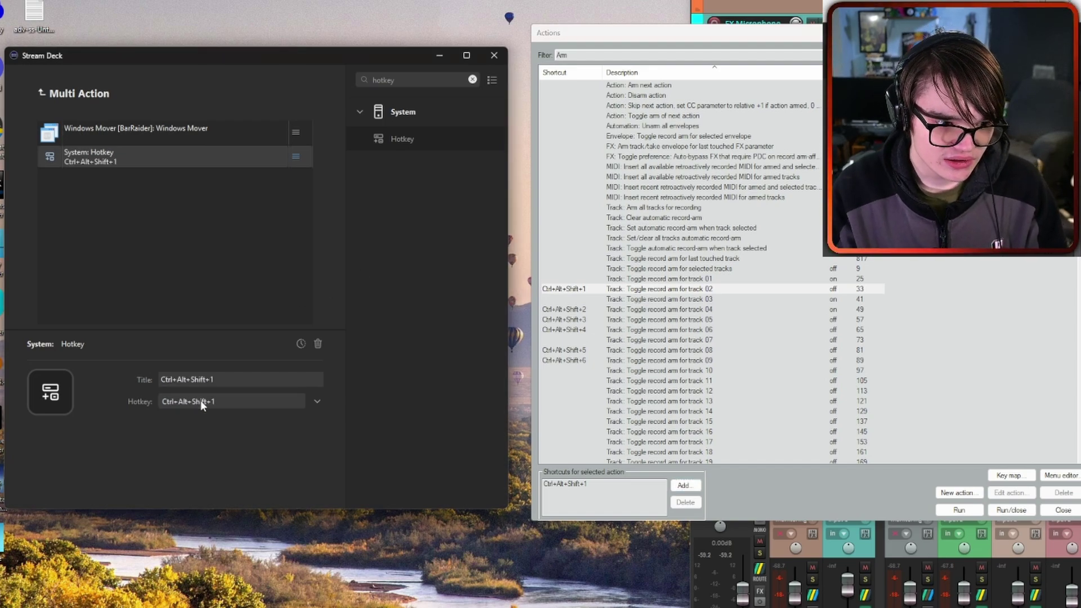
{"action": "left_click", "coordinate": [110, 133]}
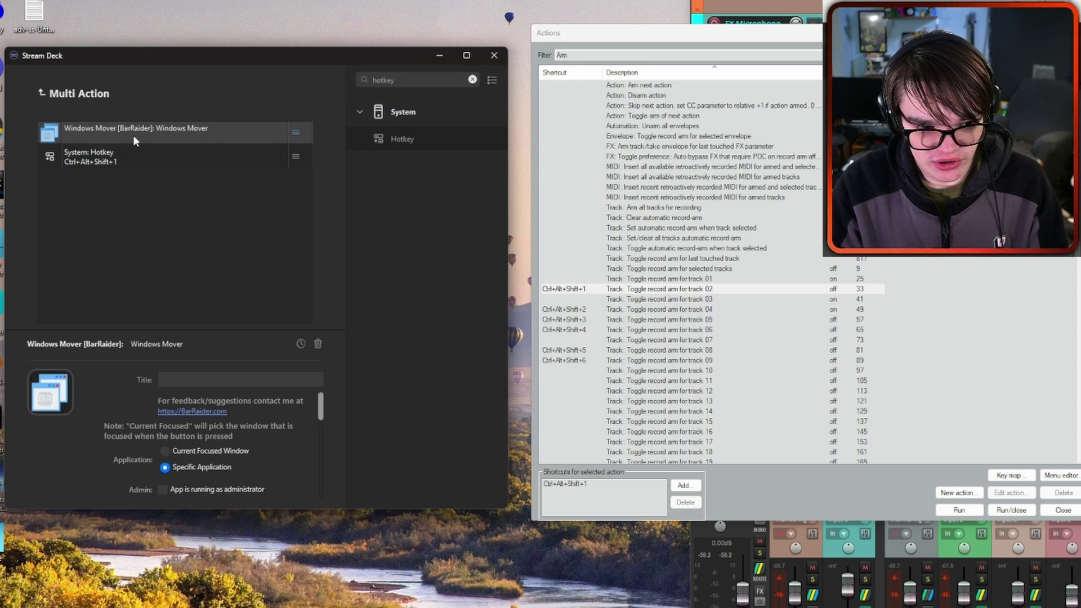
{"action": "left_click", "coordinate": [131, 156]}
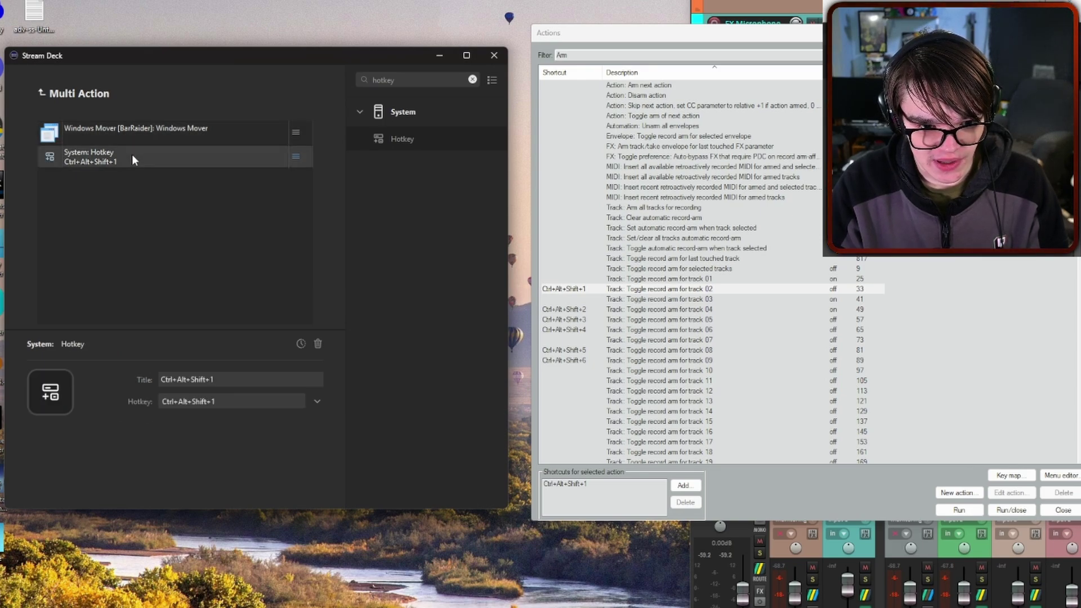
Add a second Windows Mover action below the hotkey and set its specific application to obs64
{"action": "left_click", "coordinate": [473, 80]}
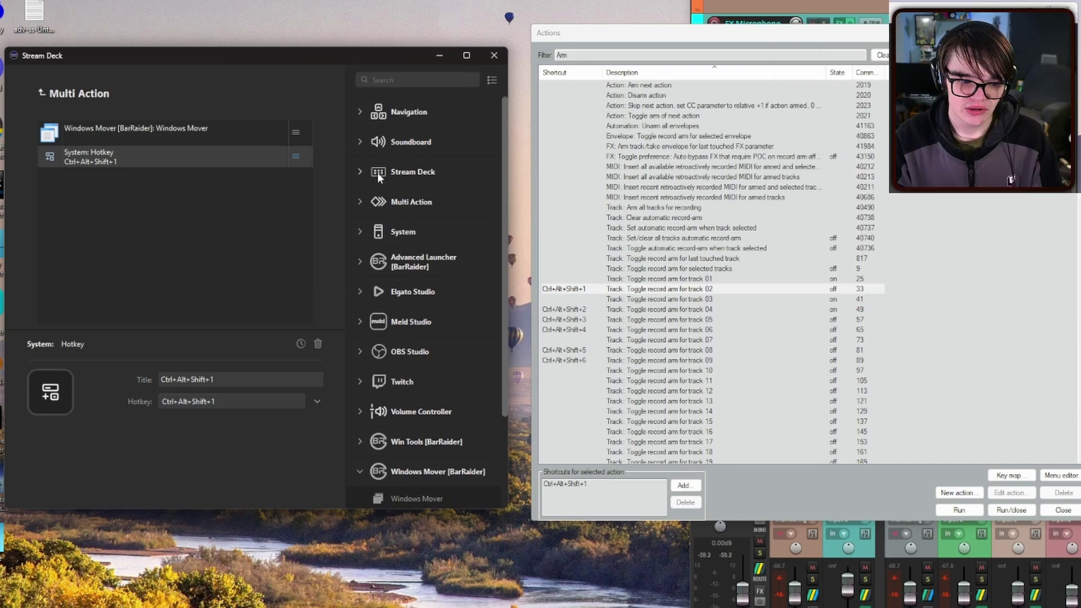
{"action": "scroll", "coordinate": [421, 381], "scroll_direction": "down", "scroll_amount": 2}
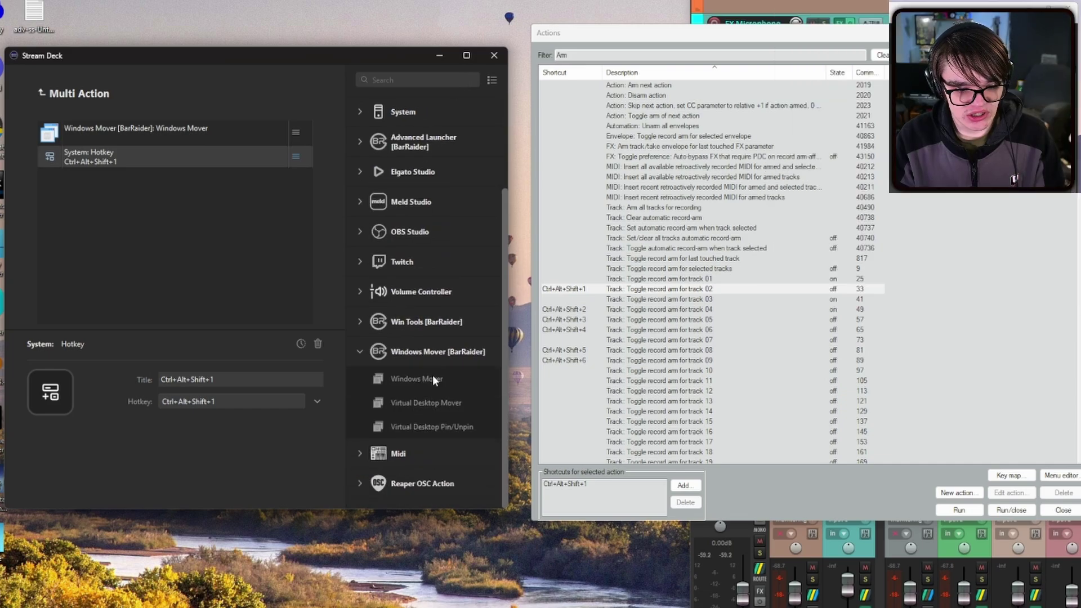
{"action": "left_click_drag", "start_coordinate": [427, 383], "coordinate": [234, 272]}
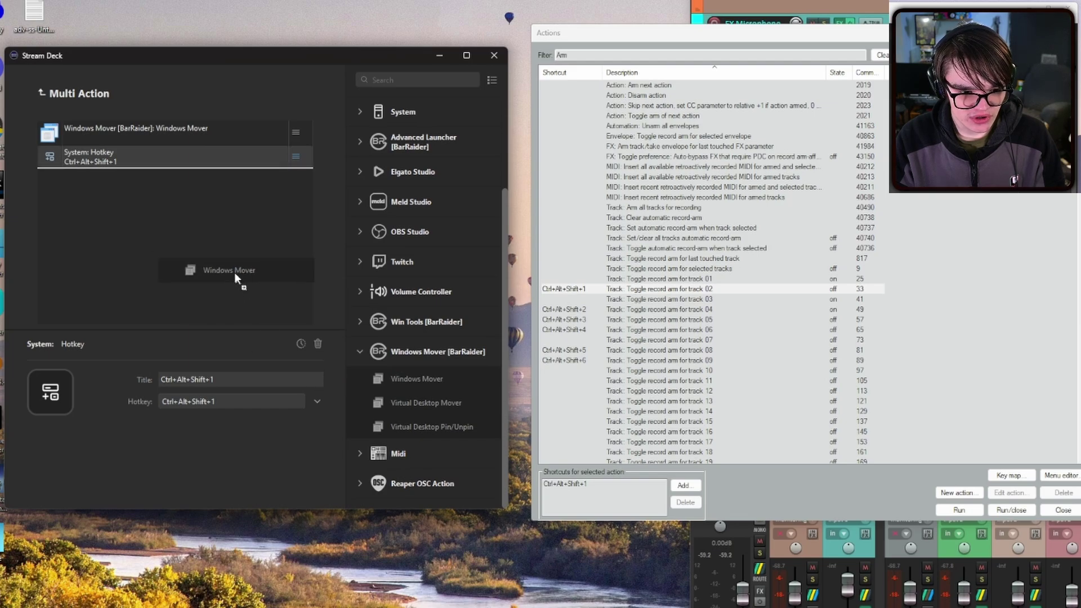
{"action": "left_click_drag", "start_coordinate": [194, 239], "coordinate": [195, 243]}
{"action": "left_click", "coordinate": [214, 468]}
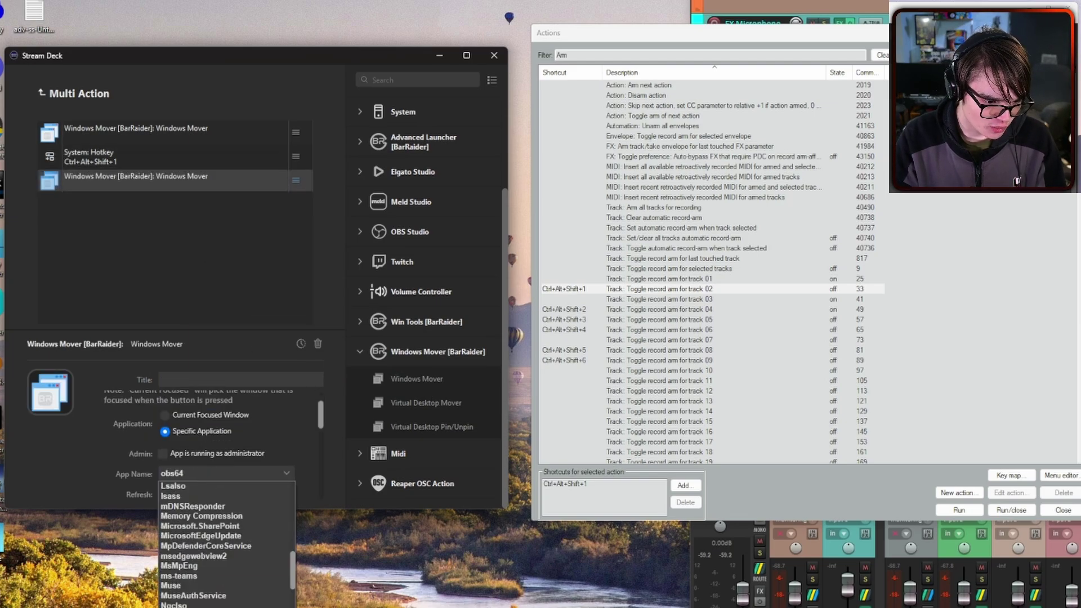
{"action": "left_click", "coordinate": [207, 444]}
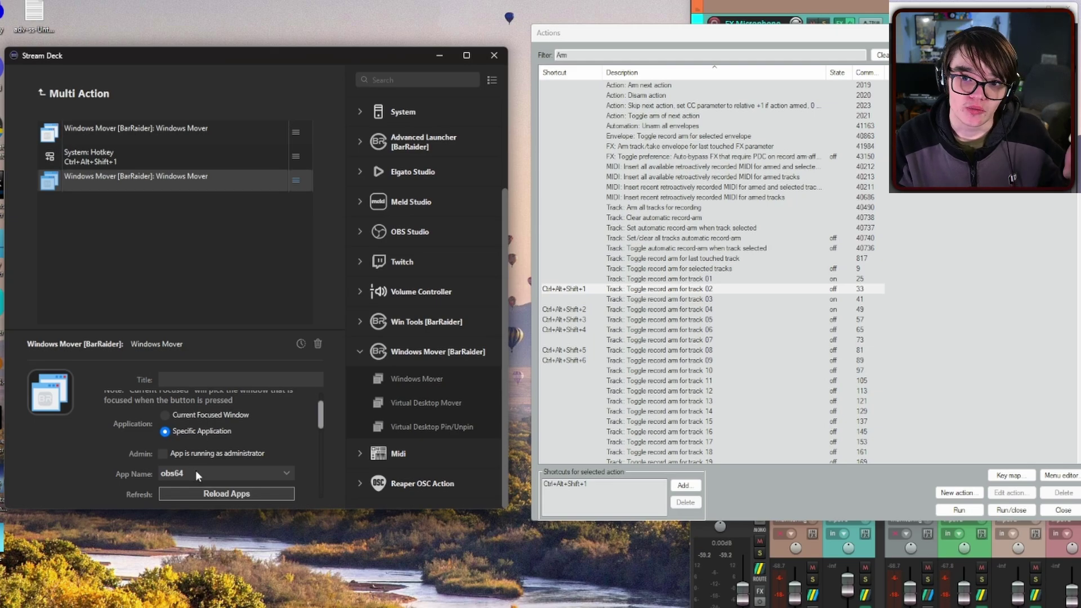
Find the Delay action and insert it between the hotkey and the second Windows Mover
{"action": "left_click", "coordinate": [124, 138]}
{"action": "left_click", "coordinate": [123, 154]}
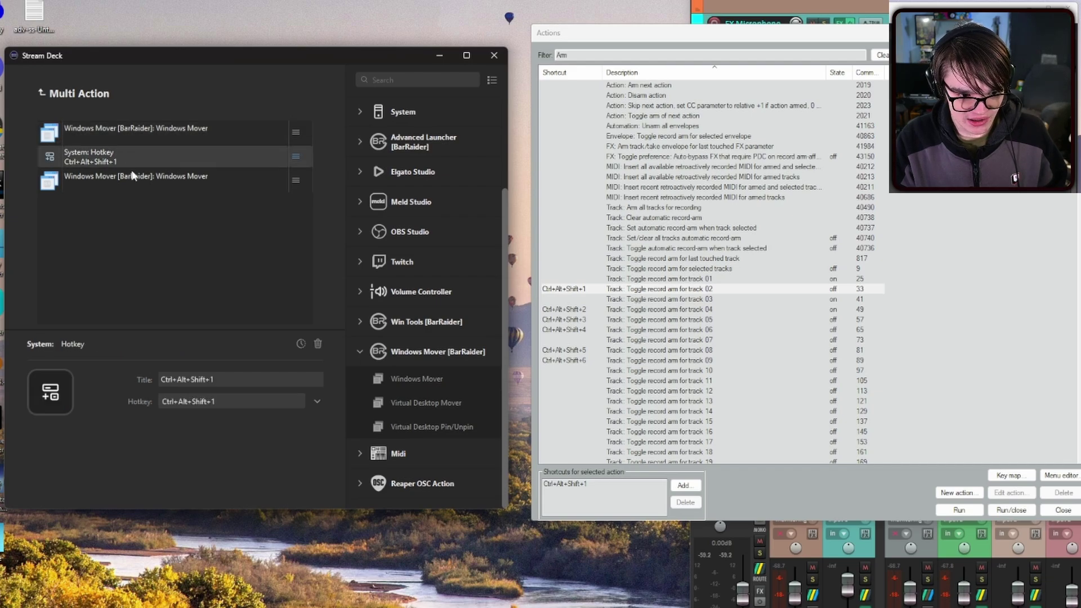
{"action": "left_click", "coordinate": [172, 178]}
{"action": "left_click", "coordinate": [386, 84]}
{"action": "type", "text": "d"}
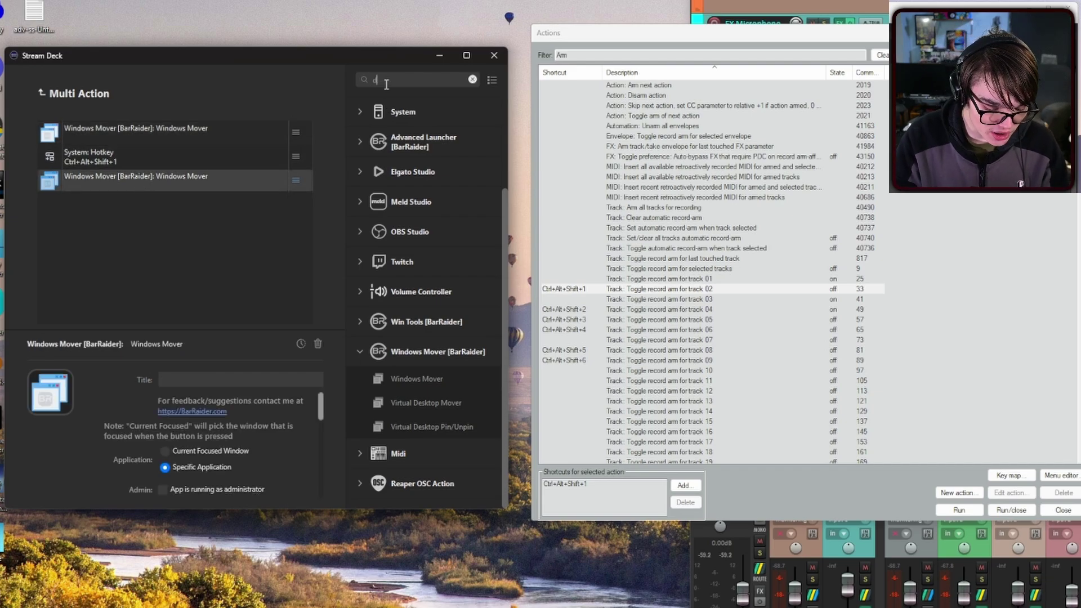
{"action": "type", "text": "elay"}
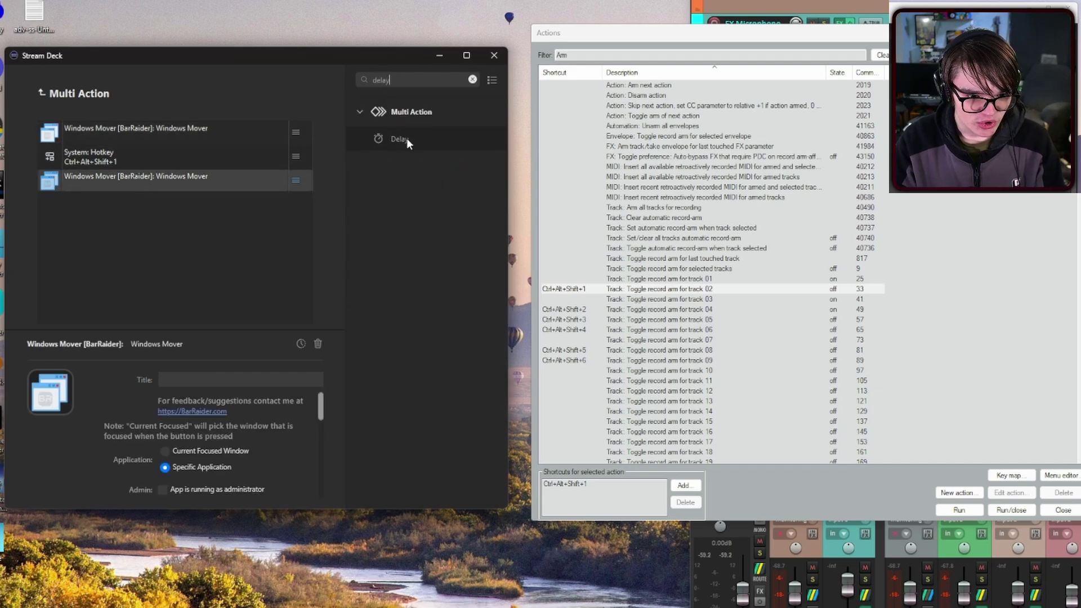
{"action": "left_click_drag", "start_coordinate": [406, 137], "coordinate": [148, 175]}
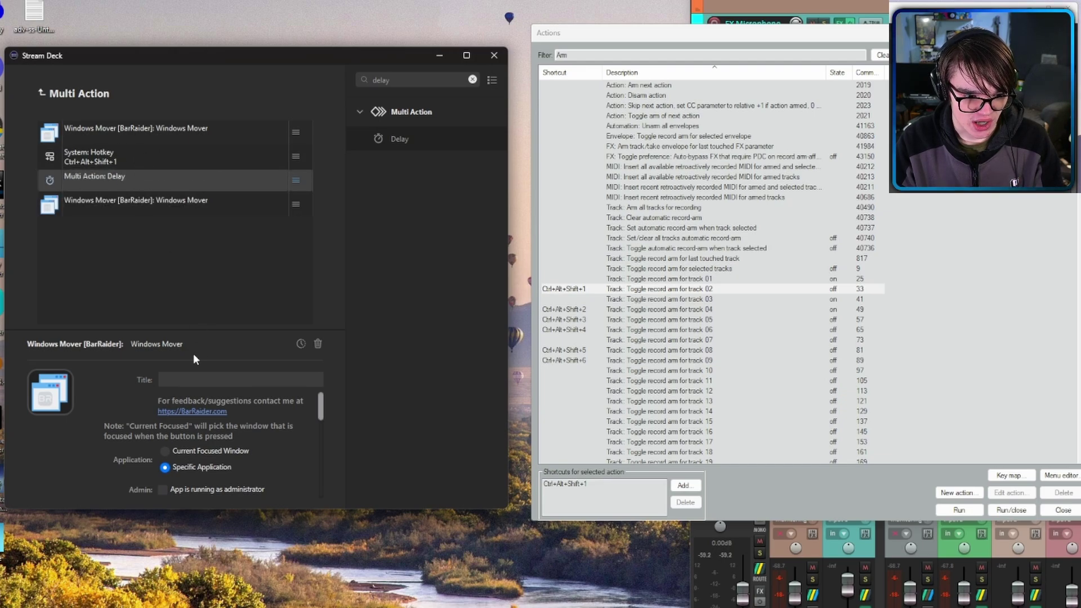
Set the delay between the hotkey and the second Windows Mover to 200 ms
{"action": "scroll", "coordinate": [127, 401], "scroll_direction": "down", "scroll_amount": 1}
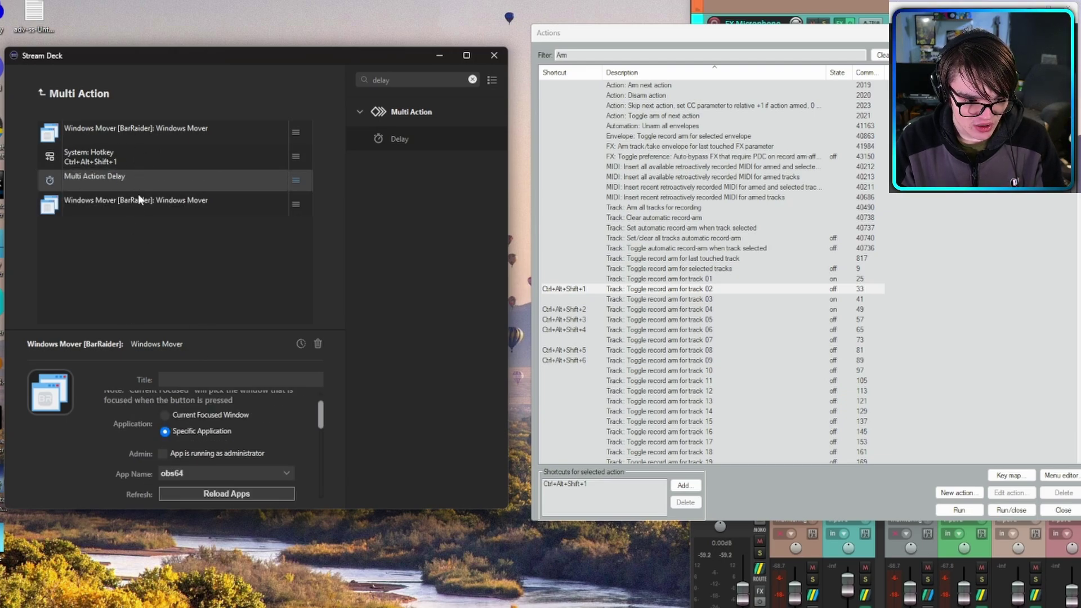
{"action": "left_click", "coordinate": [127, 198]}
{"action": "left_click", "coordinate": [129, 174]}
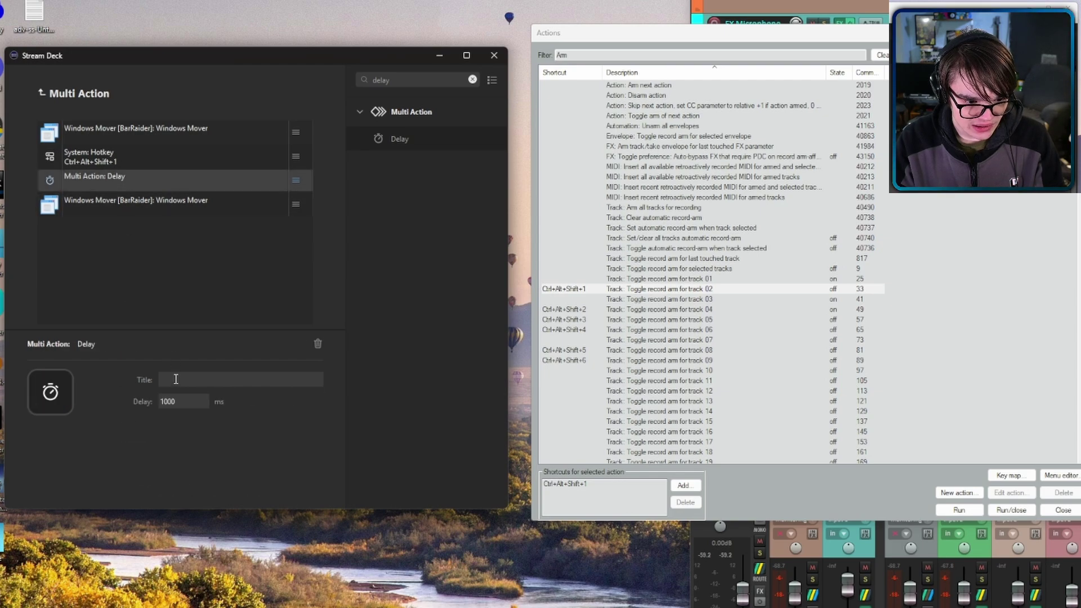
{"action": "left_click_drag", "start_coordinate": [179, 401], "coordinate": [132, 400]}
{"action": "type", "text": "200"}
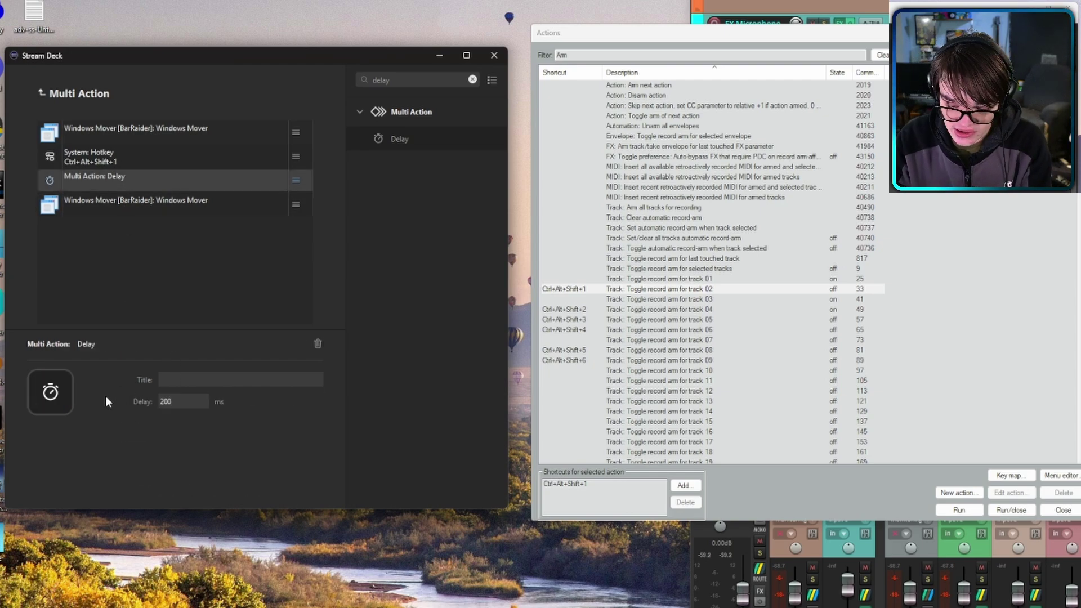
Place REAPER on the left half of the screen and test toggling record arm on the FX Microphone track
{"action": "left_click", "coordinate": [60, 97]}
{"action": "key", "text": "Escape"}
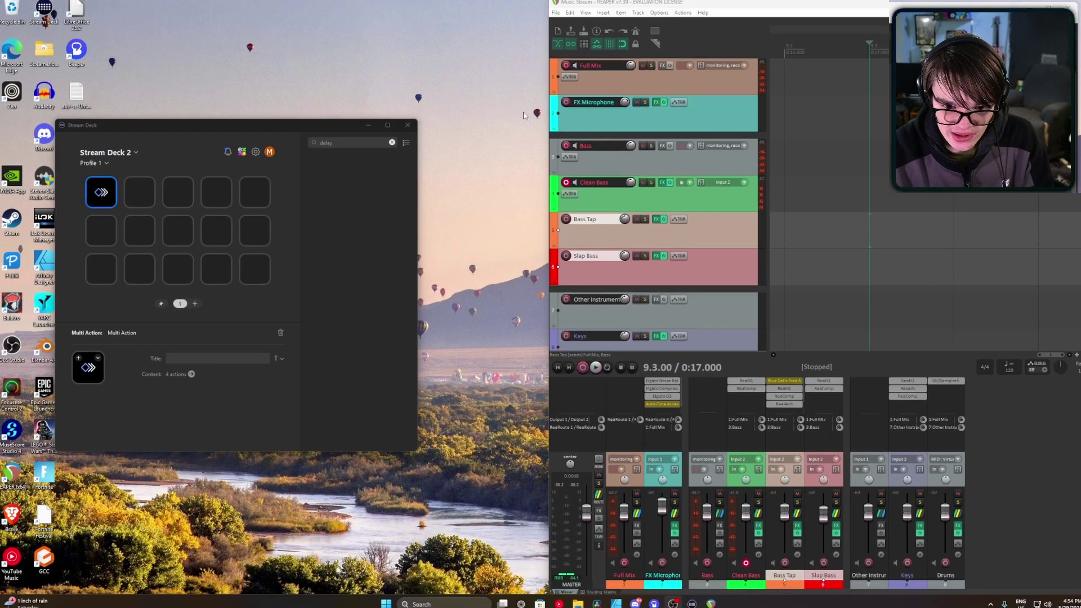
{"action": "key", "text": "super+Left"}
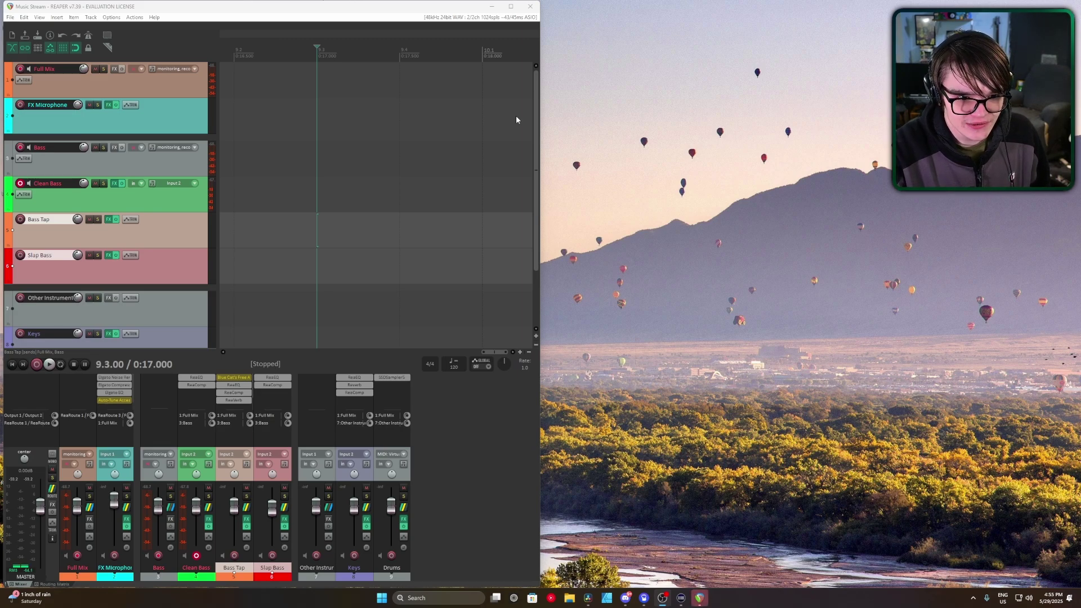
{"action": "key", "text": "F7"}
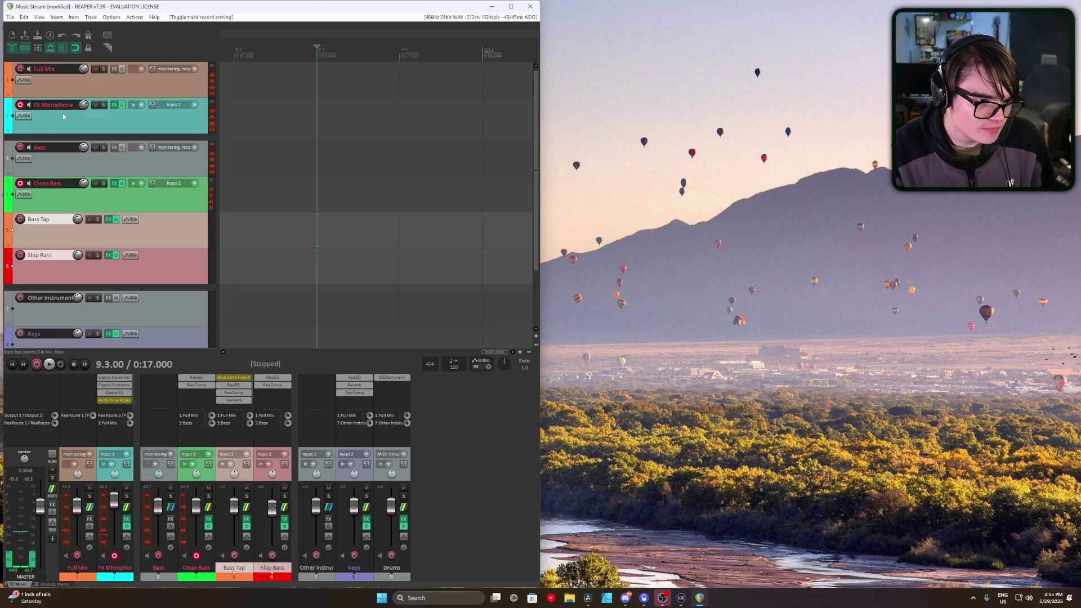
{"action": "left_click", "coordinate": [20, 106]}
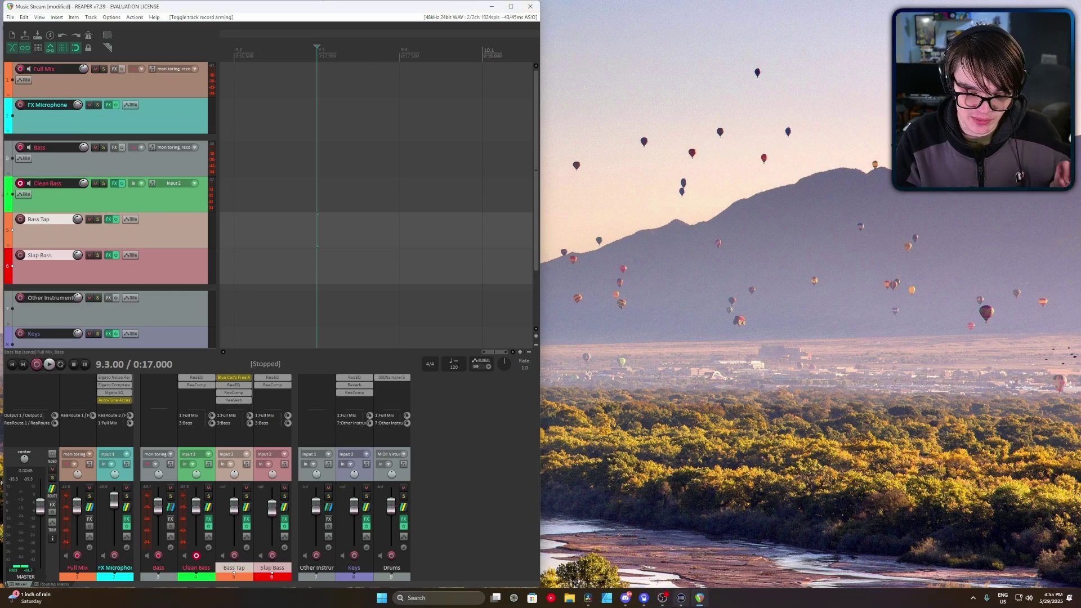
Reopen the Multi Action in Stream Deck and insert a Delay between the first Windows Mover and the hotkey
{"action": "left_click", "coordinate": [681, 599]}
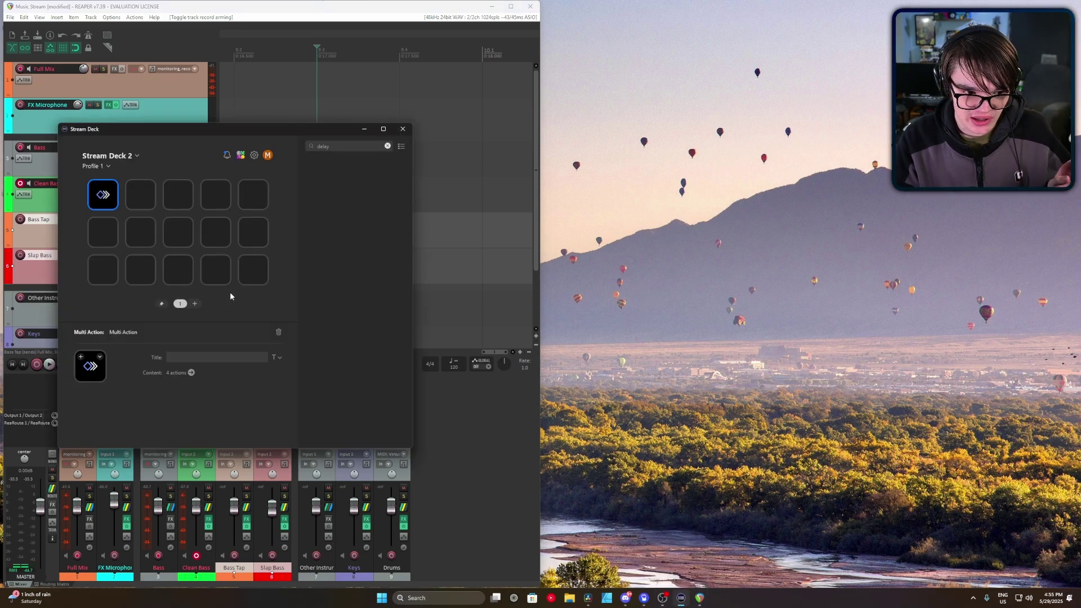
{"action": "left_click", "coordinate": [191, 373]}
{"action": "left_click", "coordinate": [130, 179]}
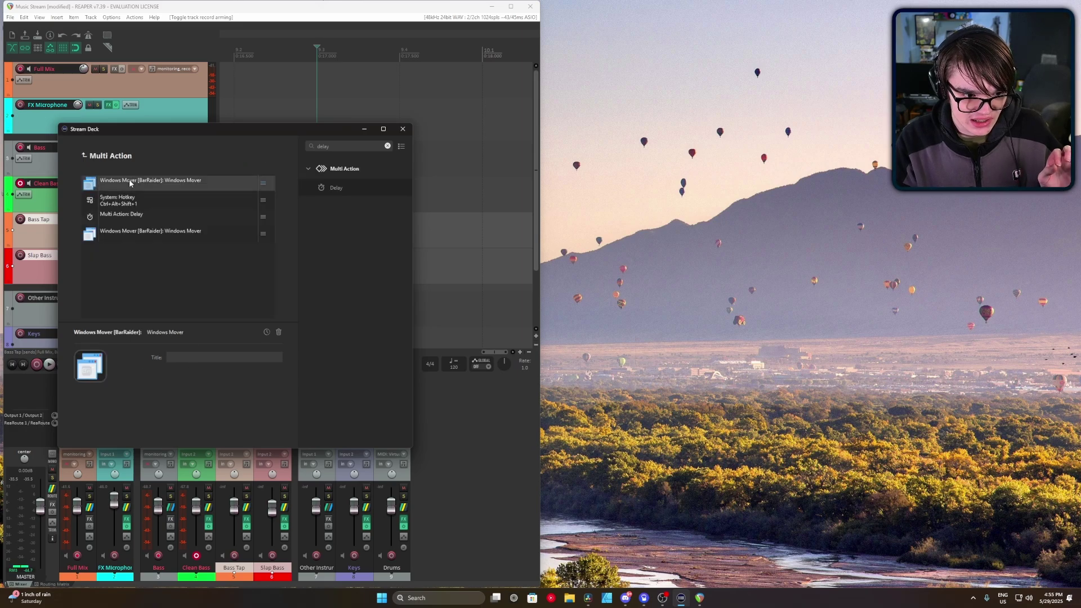
{"action": "scroll", "coordinate": [162, 398], "scroll_direction": "down", "scroll_amount": 2}
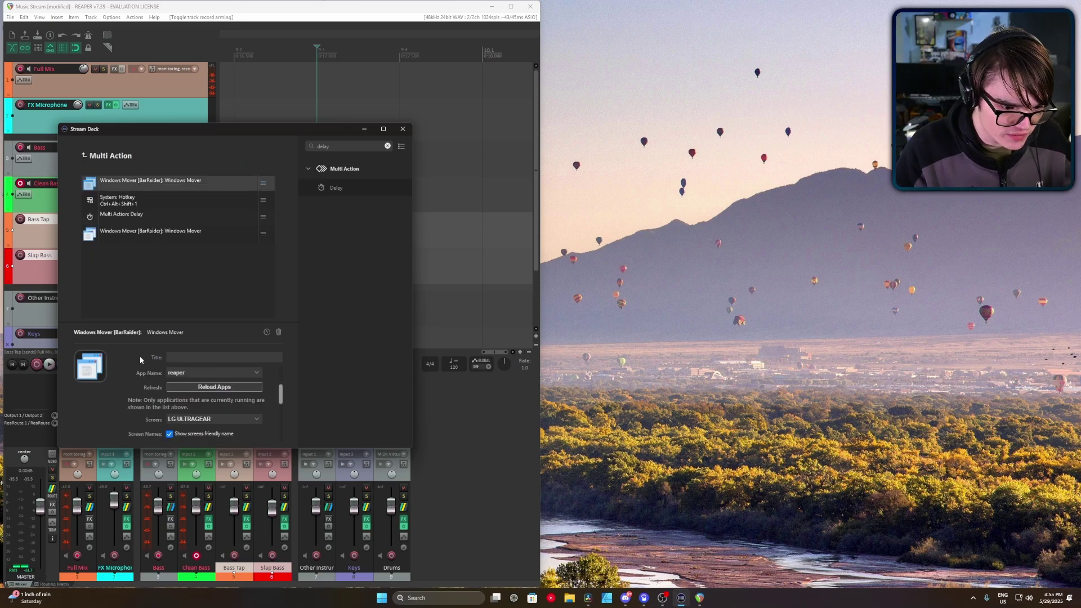
{"action": "left_click", "coordinate": [121, 197]}
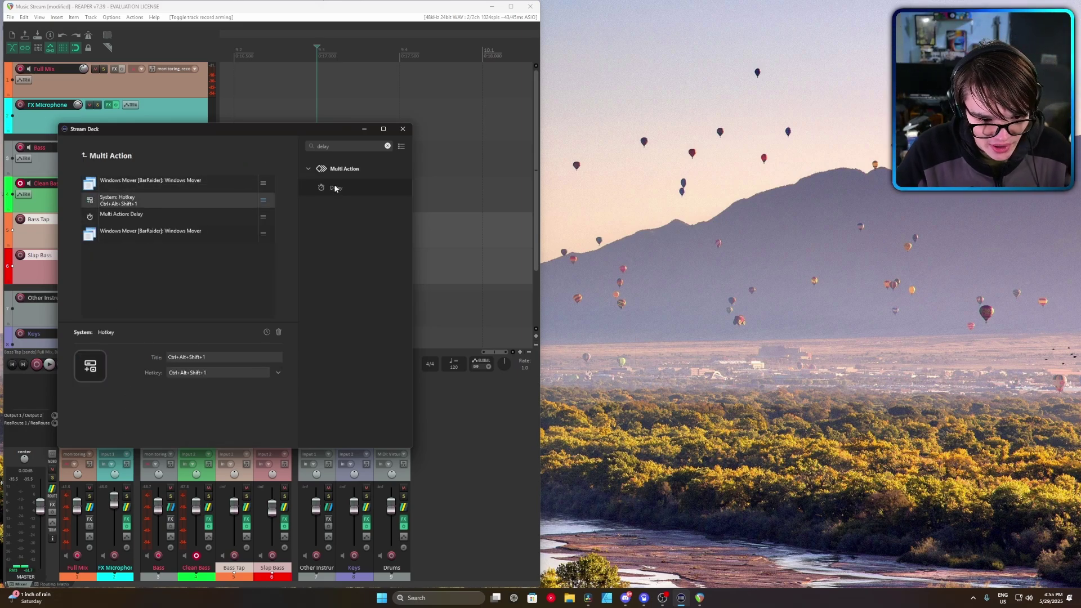
{"action": "left_click_drag", "start_coordinate": [335, 188], "coordinate": [220, 200]}
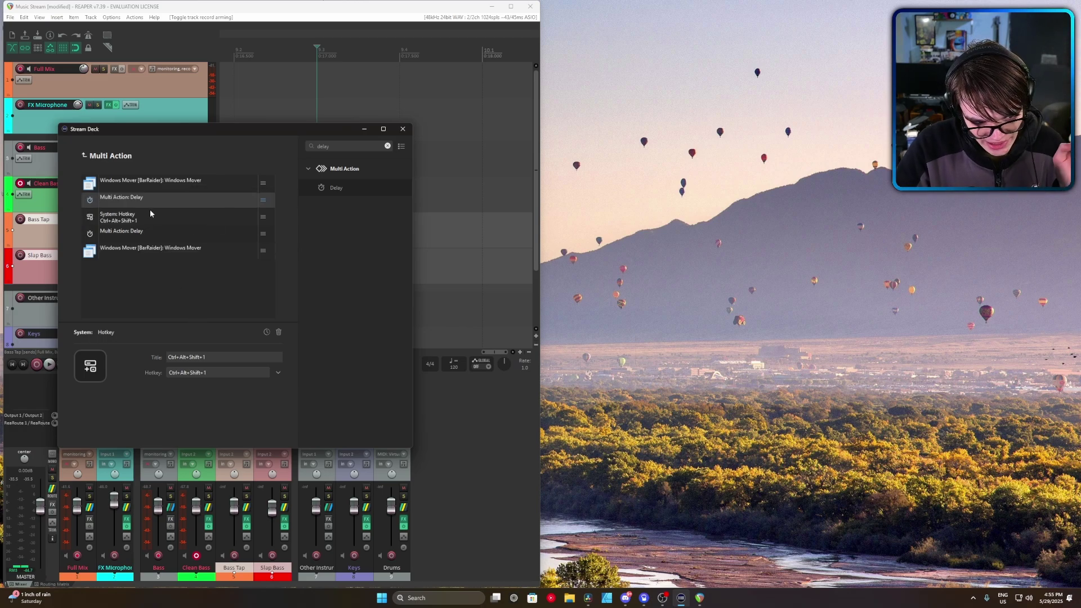
Set the delay after the first Windows Mover to 100 ms
{"action": "left_click", "coordinate": [138, 251]}
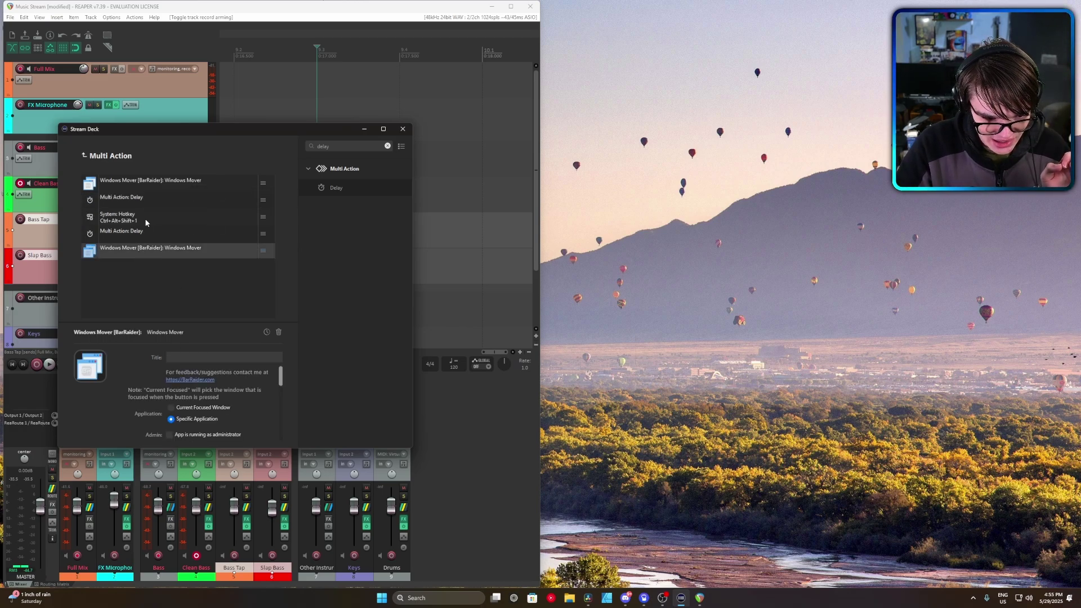
{"action": "left_click", "coordinate": [142, 200]}
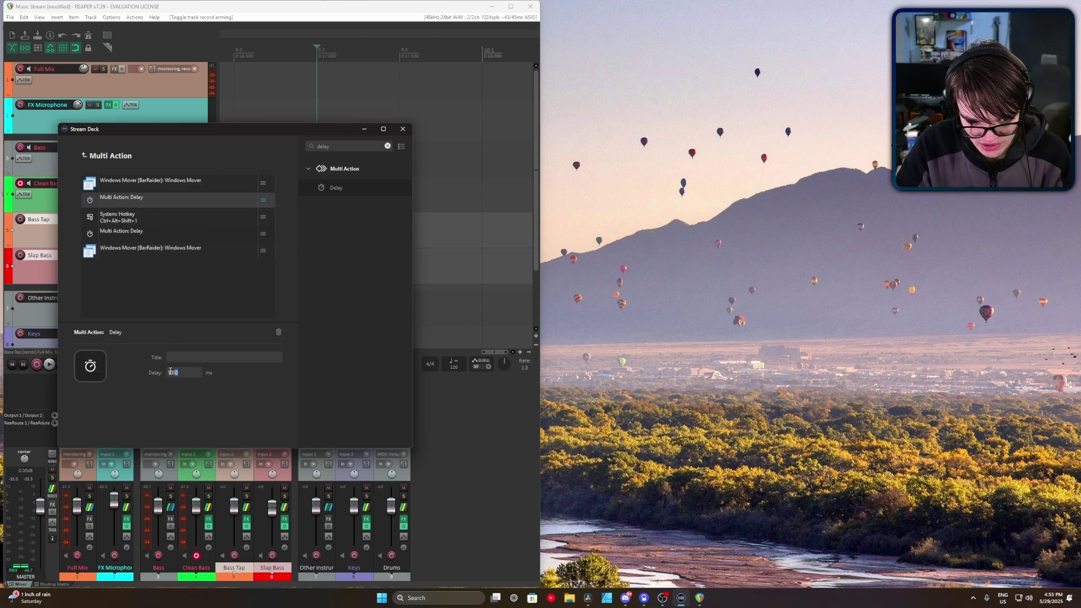
{"action": "type", "text": "10"}
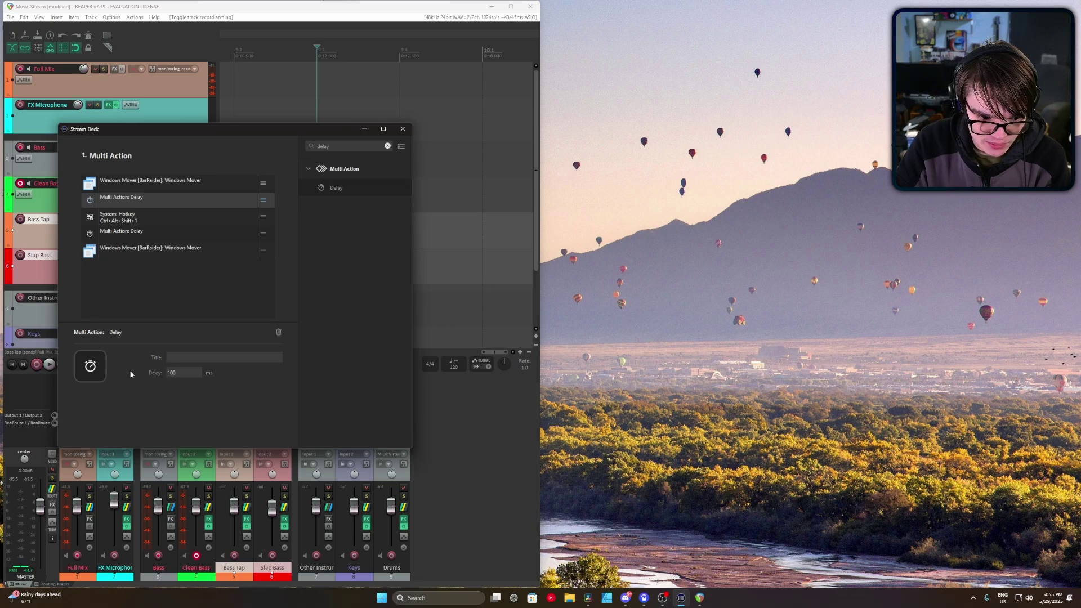
Turn on Make window topmost for the last Windows Mover in the Multi Action
{"action": "left_click", "coordinate": [117, 215]}
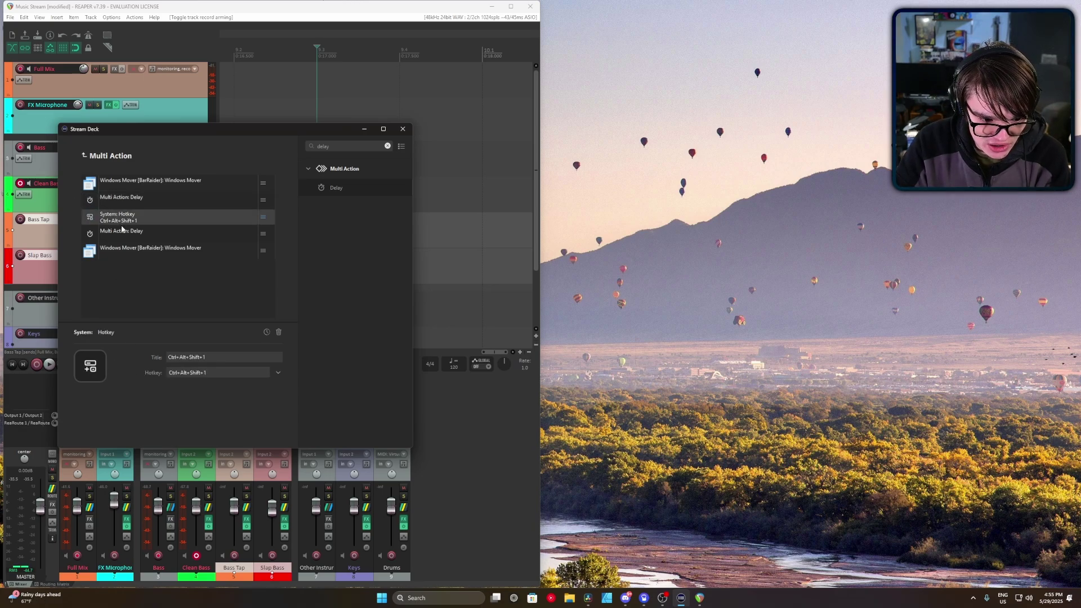
{"action": "left_click", "coordinate": [125, 236]}
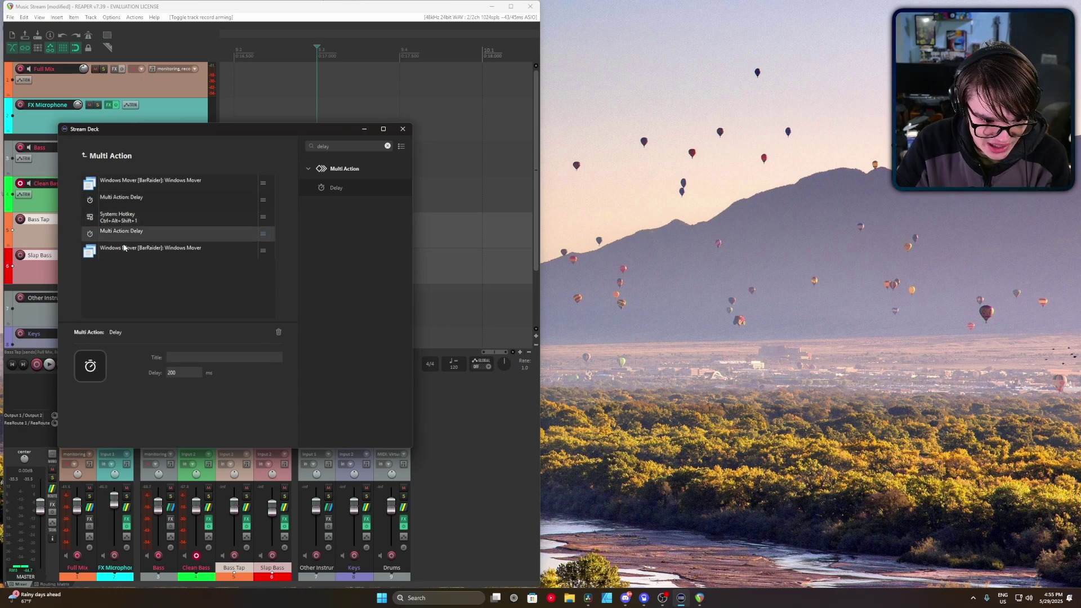
{"action": "left_click", "coordinate": [125, 248]}
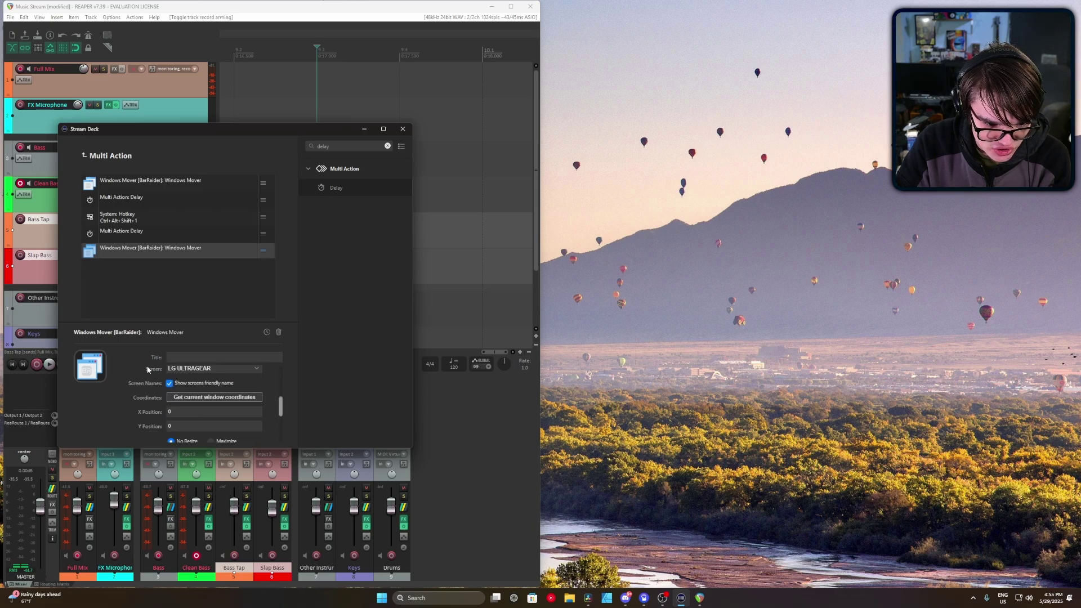
{"action": "scroll", "coordinate": [148, 369], "scroll_direction": "down", "scroll_amount": 2}
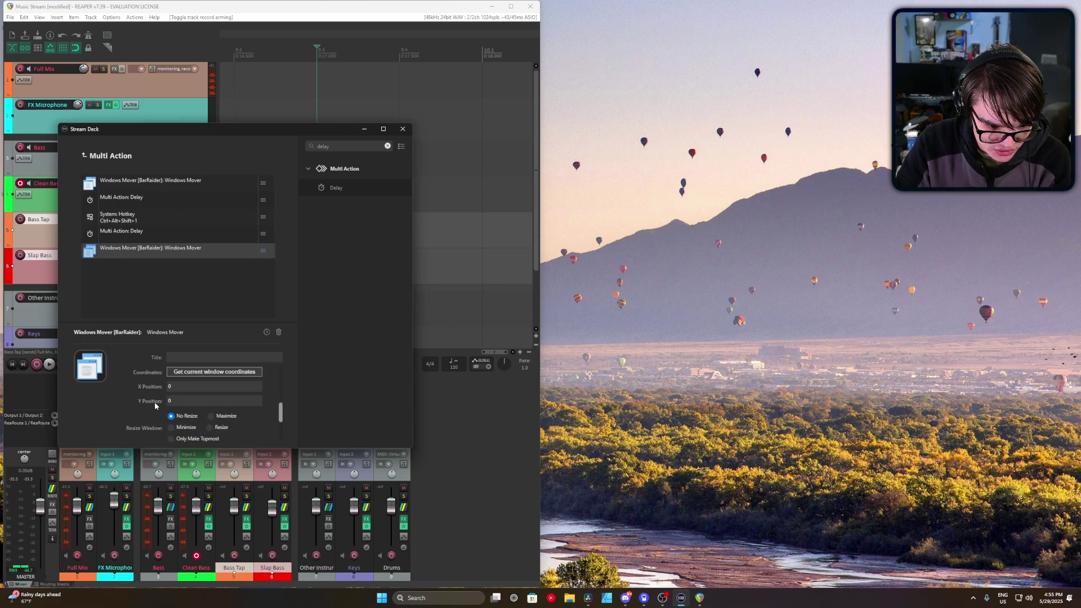
{"action": "scroll", "coordinate": [148, 401], "scroll_direction": "up", "scroll_amount": 2}
{"action": "scroll", "coordinate": [154, 410], "scroll_direction": "down", "scroll_amount": 3}
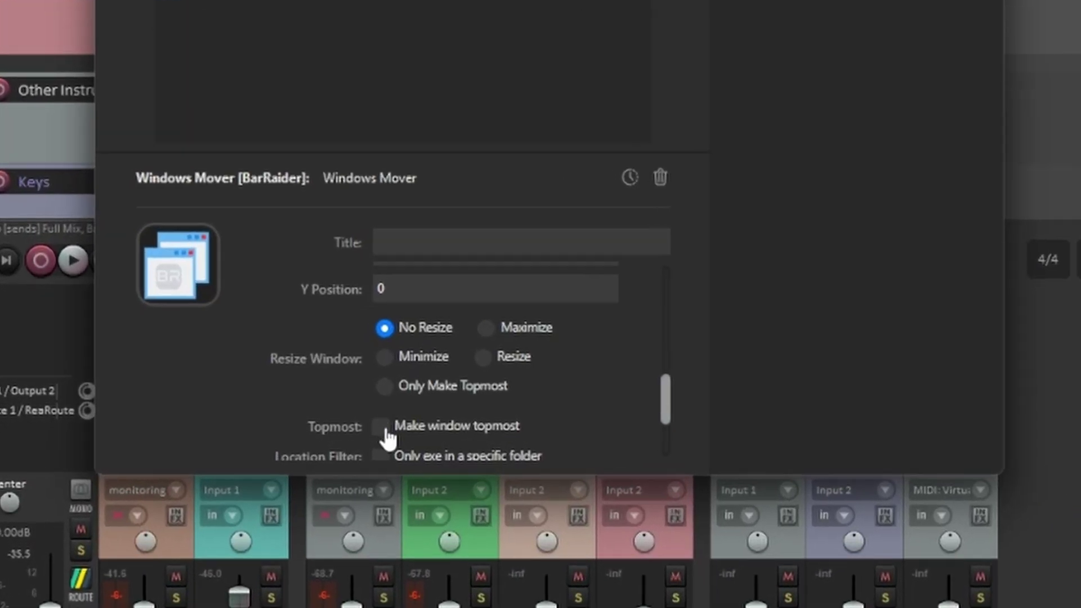
{"action": "left_click", "coordinate": [170, 429]}
Check the application, screen and topmost settings of the first Windows Mover
{"action": "scroll", "coordinate": [528, 375], "scroll_direction": "up", "scroll_amount": 5}
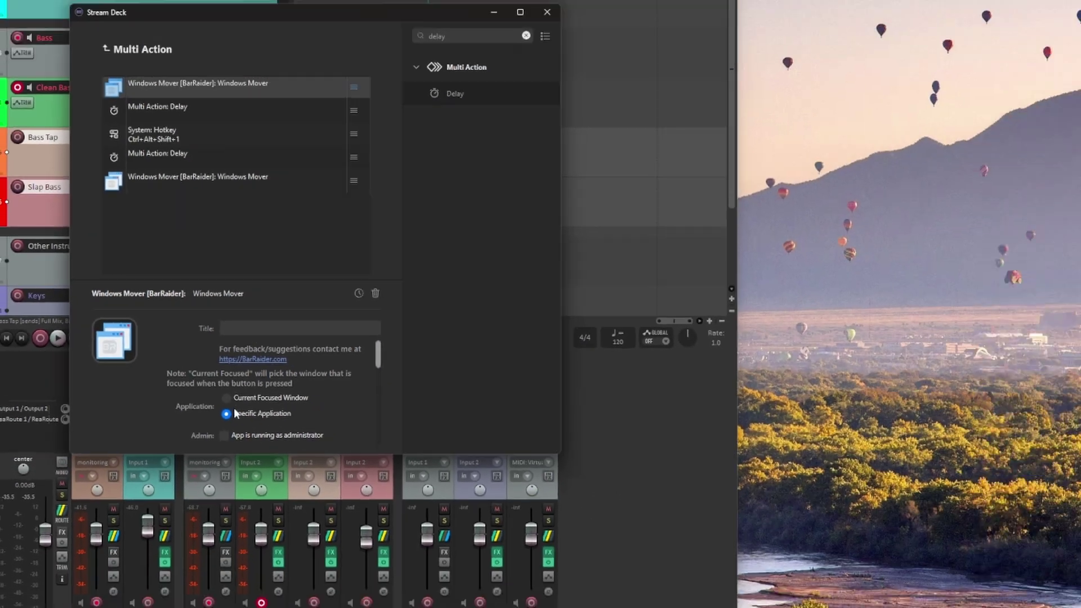
{"action": "scroll", "coordinate": [527, 375], "scroll_direction": "down", "scroll_amount": 3}
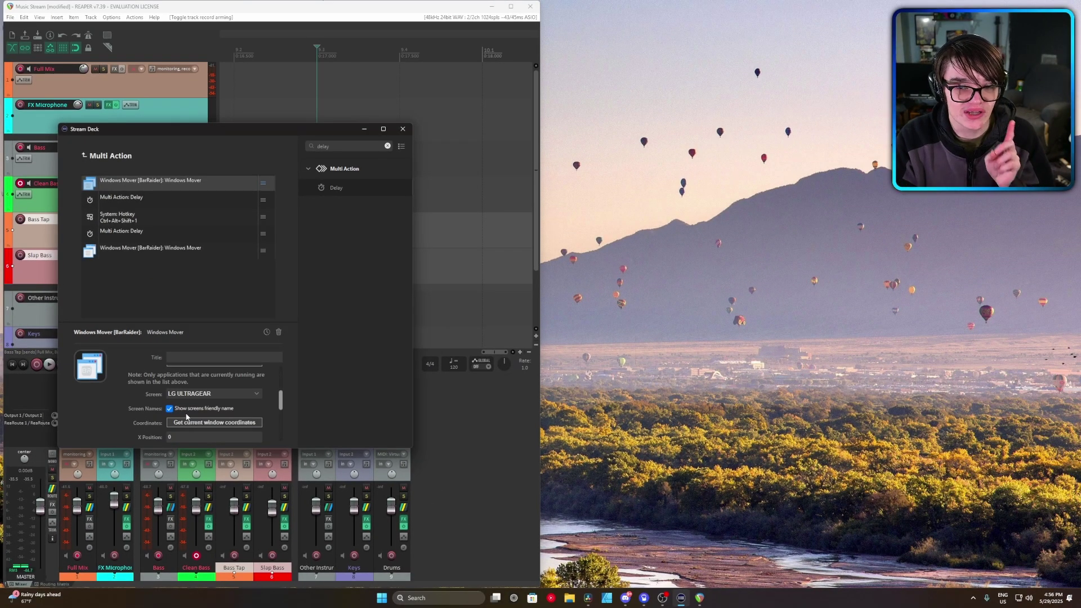
{"action": "scroll", "coordinate": [186, 417], "scroll_direction": "down", "scroll_amount": 4}
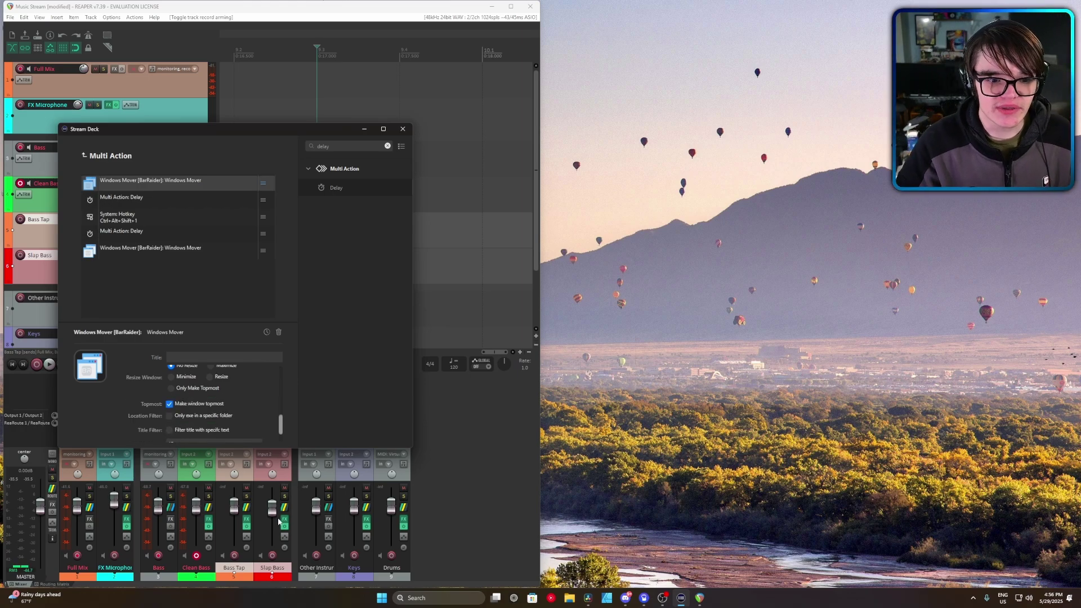
Leave the Multi Action, move the Stream Deck window off REAPER, and test toggling record arm on the FX Microphone track
{"action": "left_click", "coordinate": [103, 160]}
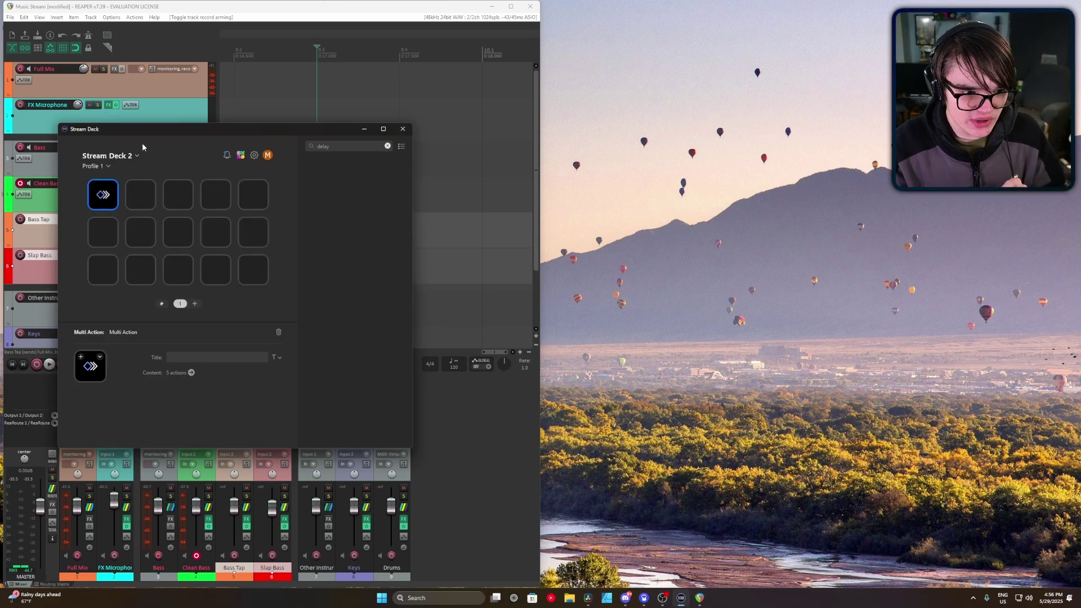
{"action": "left_click_drag", "start_coordinate": [215, 137], "coordinate": [698, 144]}
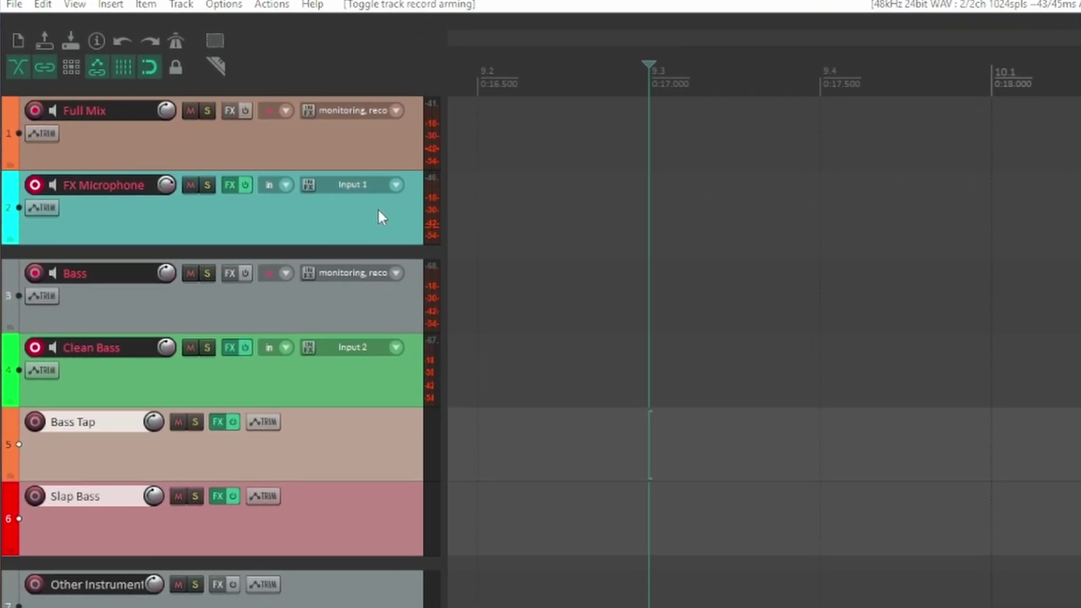
{"action": "key", "text": "r"}
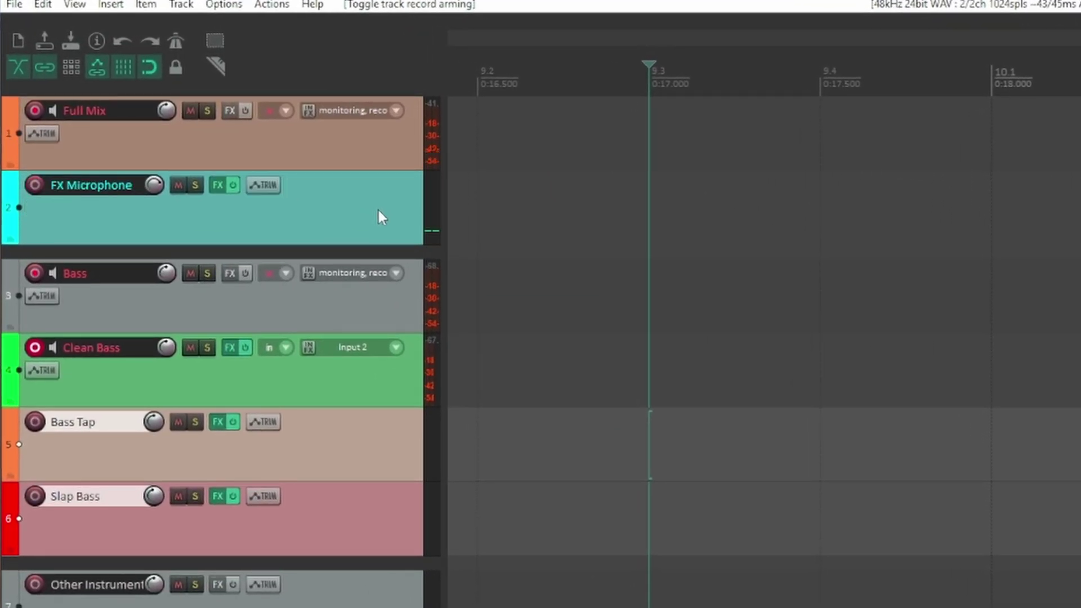